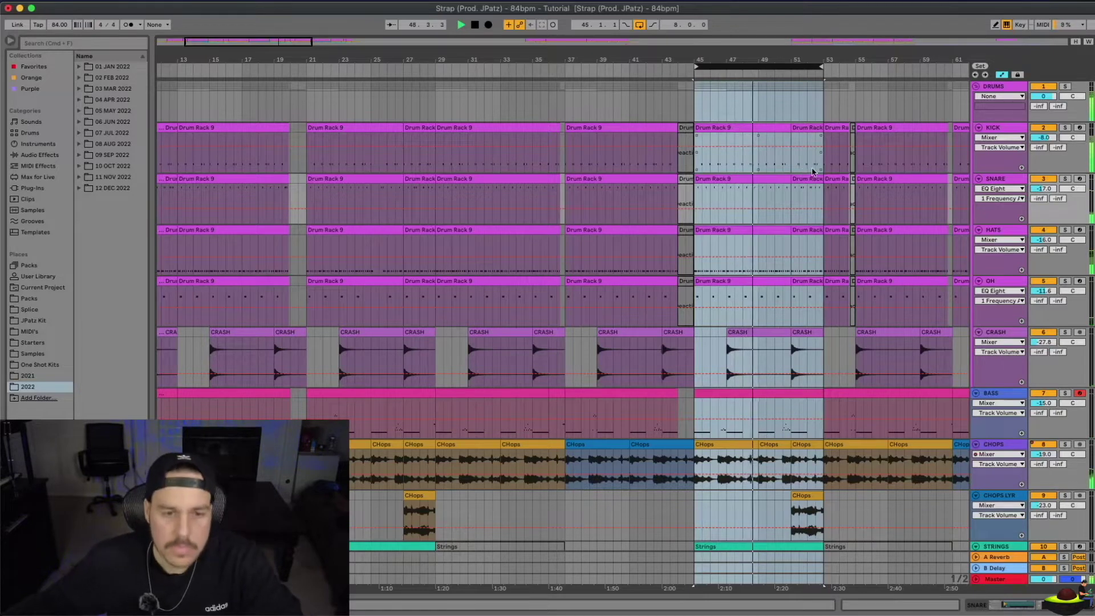
# Step: Stop playback and play the first two CHOPS clips of the looped section between bars 45 and 51
pyautogui.press('space')
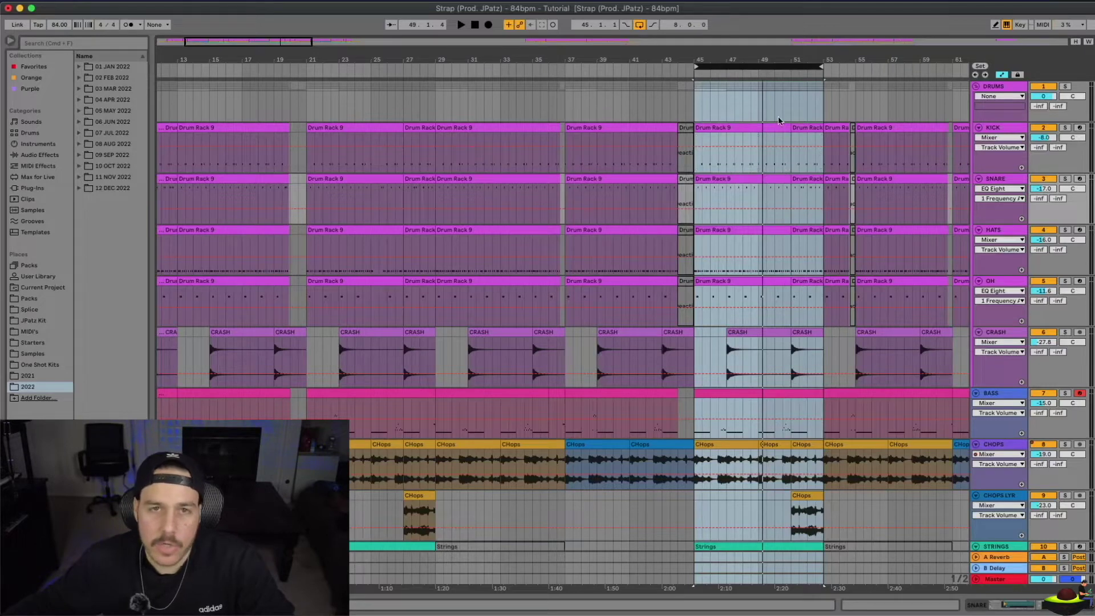
pyautogui.scroll(5, 790, 137)
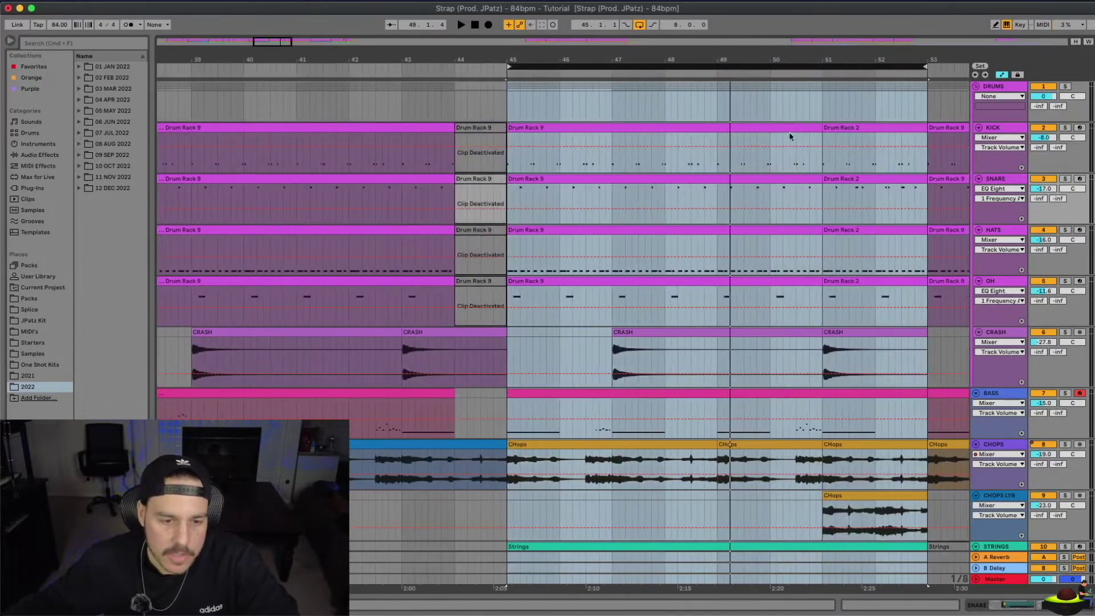
pyautogui.click(628, 444)
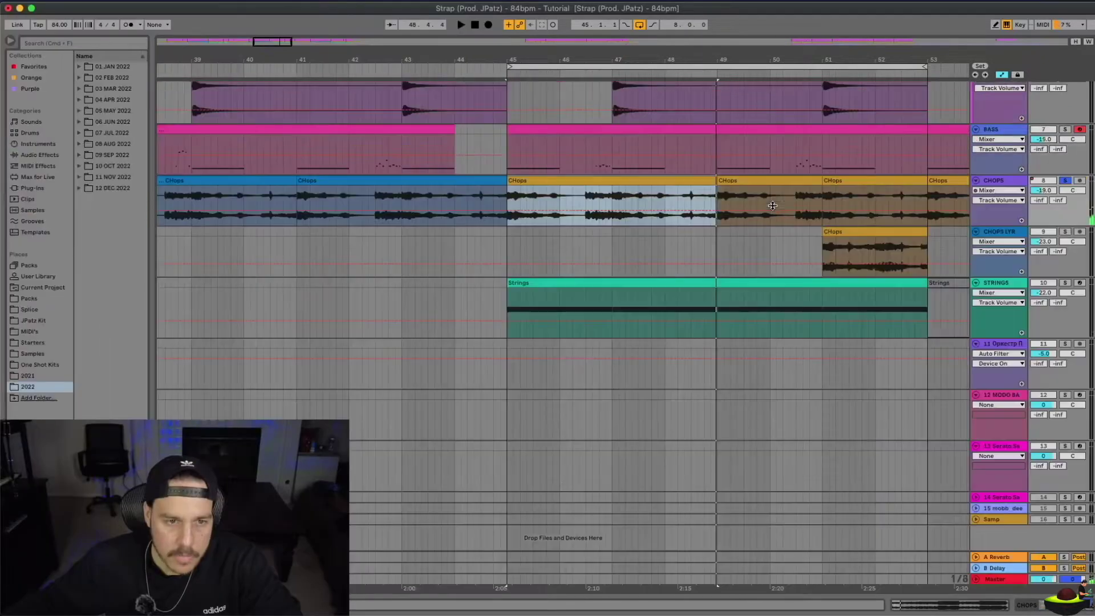
pyautogui.click(769, 176)
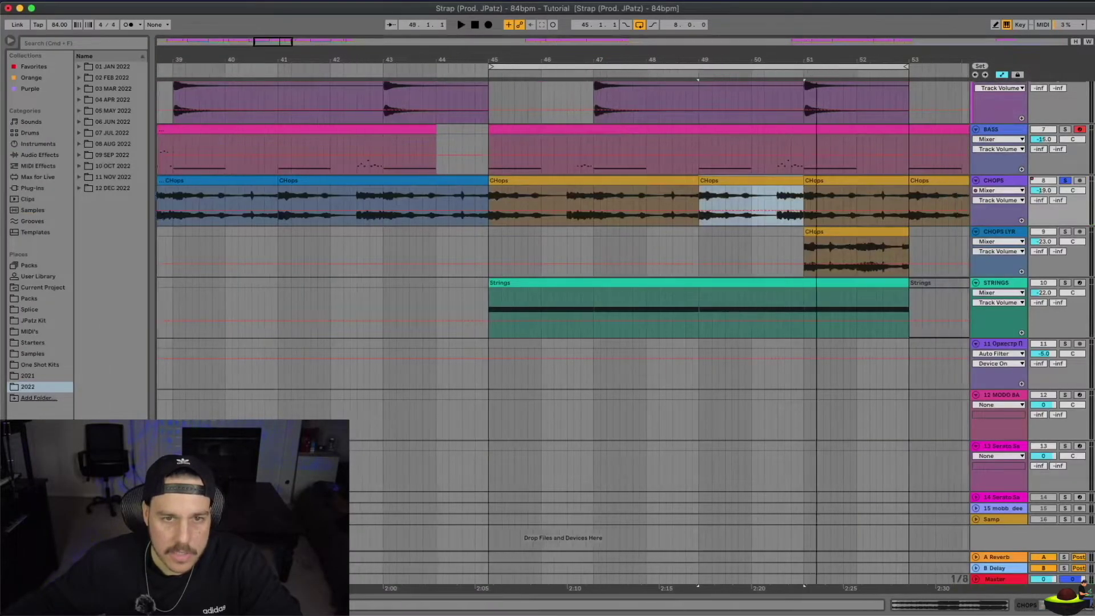
pyautogui.press('space')
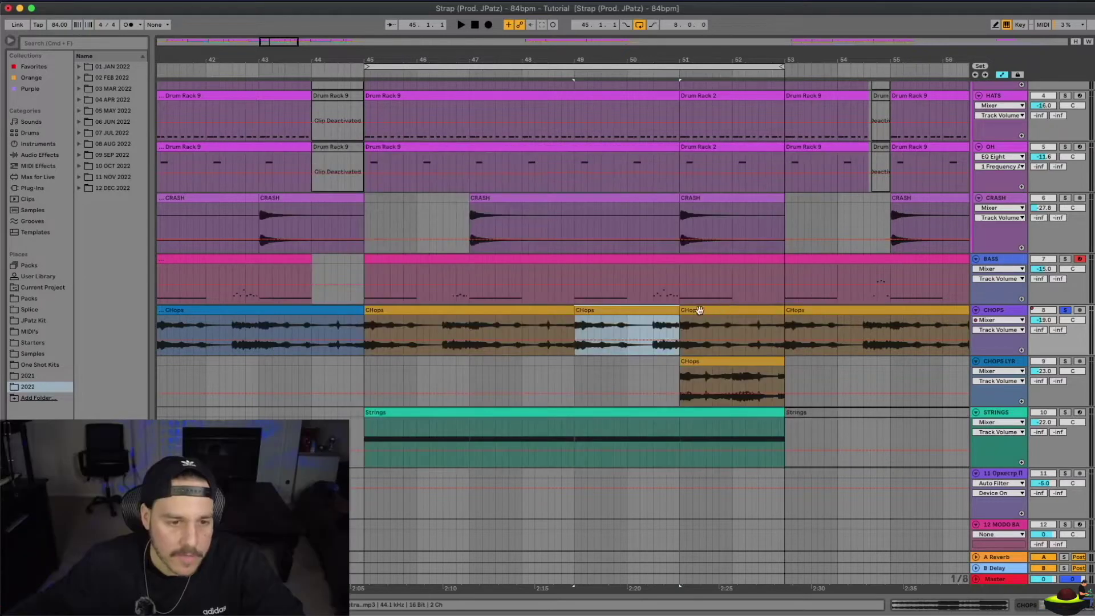
# Step: Select the three CHOPS clips between bars 45 and 53 and play them as the loop
pyautogui.click(698, 311)
pyautogui.keyDown('shift'); pyautogui.click(496, 311); pyautogui.keyUp('shift')
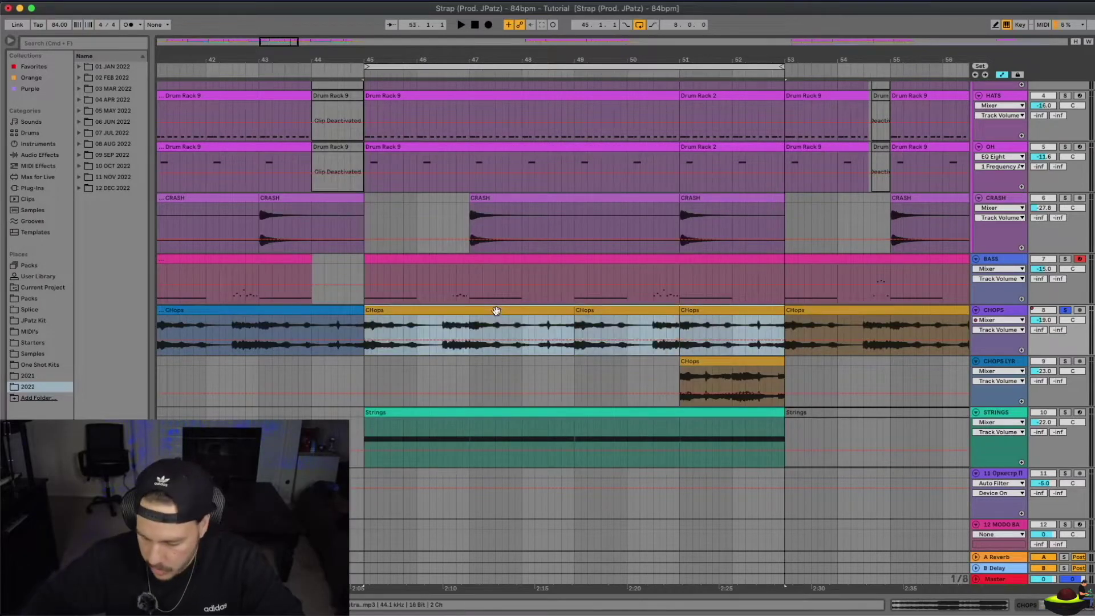
pyautogui.press('space')
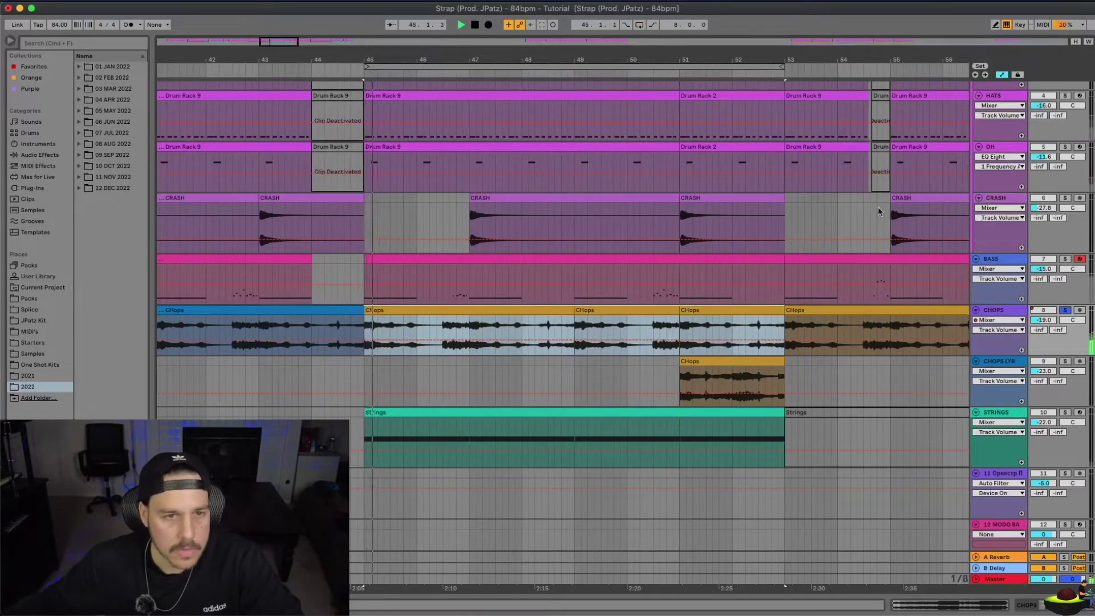
pyautogui.moveTo(752, 67); pyautogui.dragTo(749, 67)
pyautogui.press('super+l')
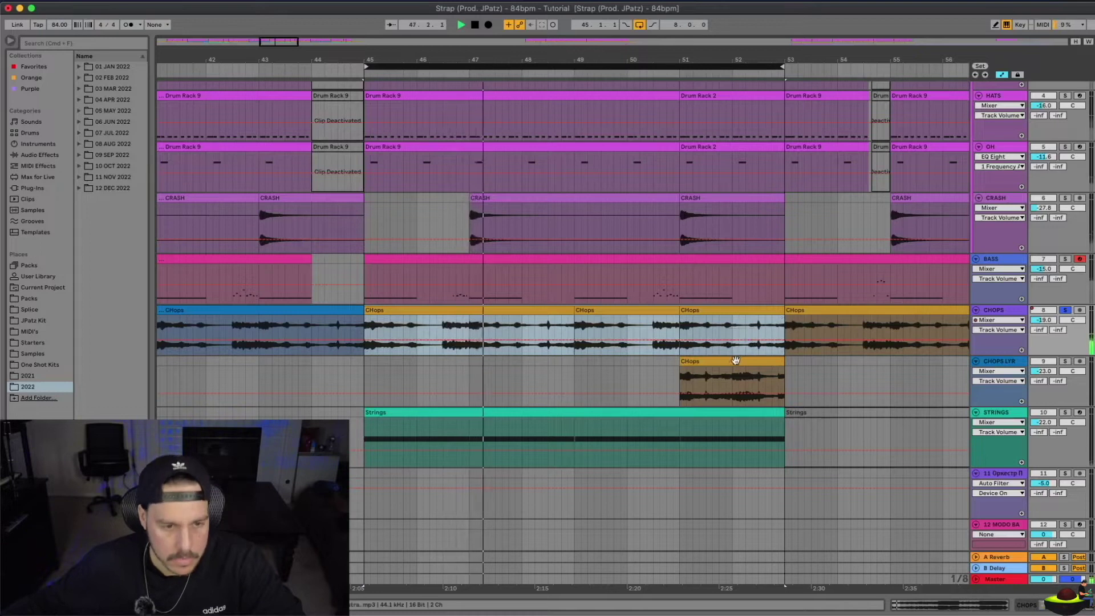
# Step: Select the CHOPS LYR clip at bar 51 and solo its track together with CHOPS
pyautogui.click(769, 361)
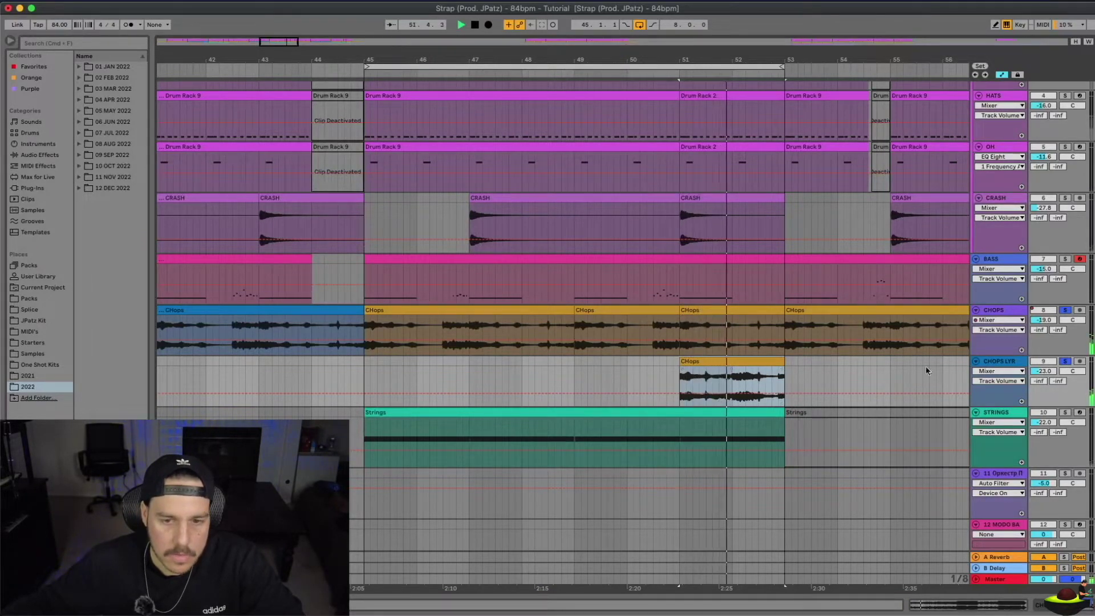
pyautogui.click(1063, 361)
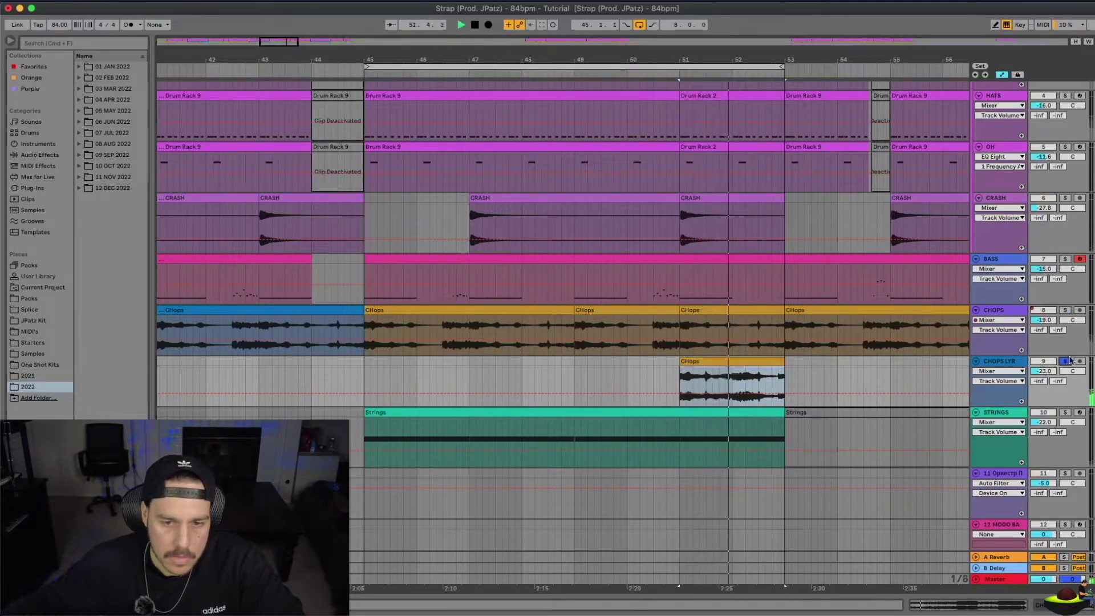
pyautogui.click(1065, 311)
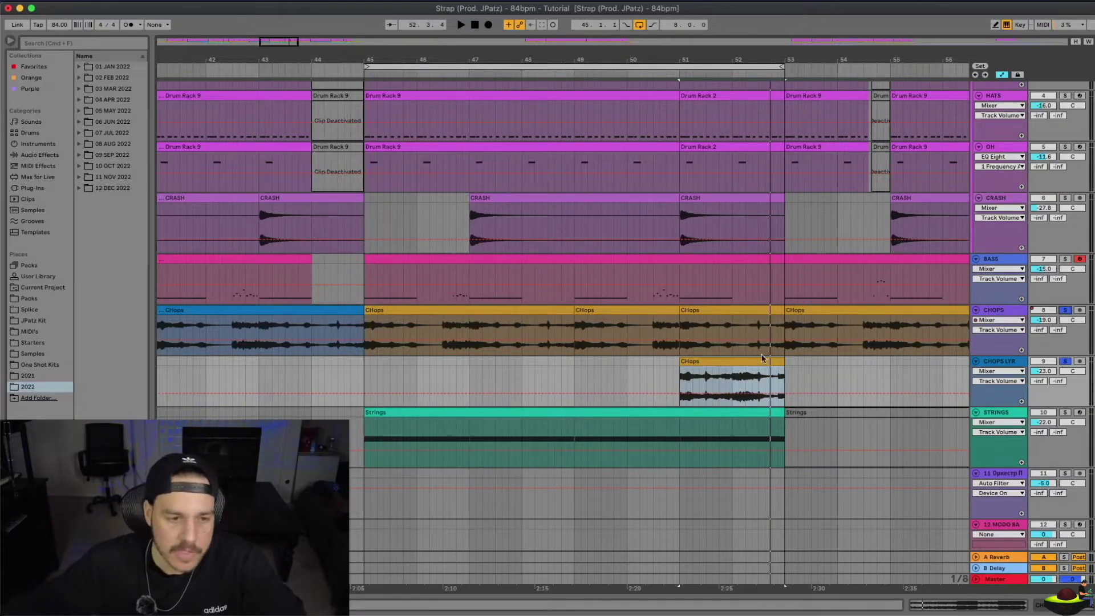
# Step: Play the CHOPS clip at bar 51 together with its layer, and select all CHOPS clips from bar 45 to 53
pyautogui.click(488, 314)
pyautogui.press('space')
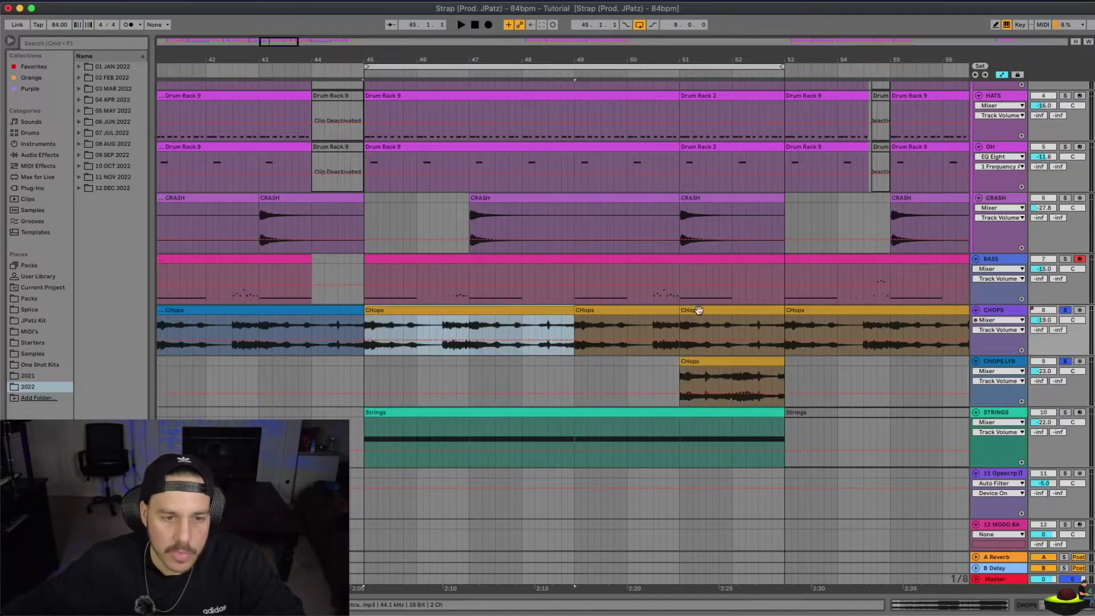
pyautogui.keyDown('shift'); pyautogui.click(699, 310); pyautogui.keyUp('shift')
pyautogui.click(748, 309)
pyautogui.press('space')
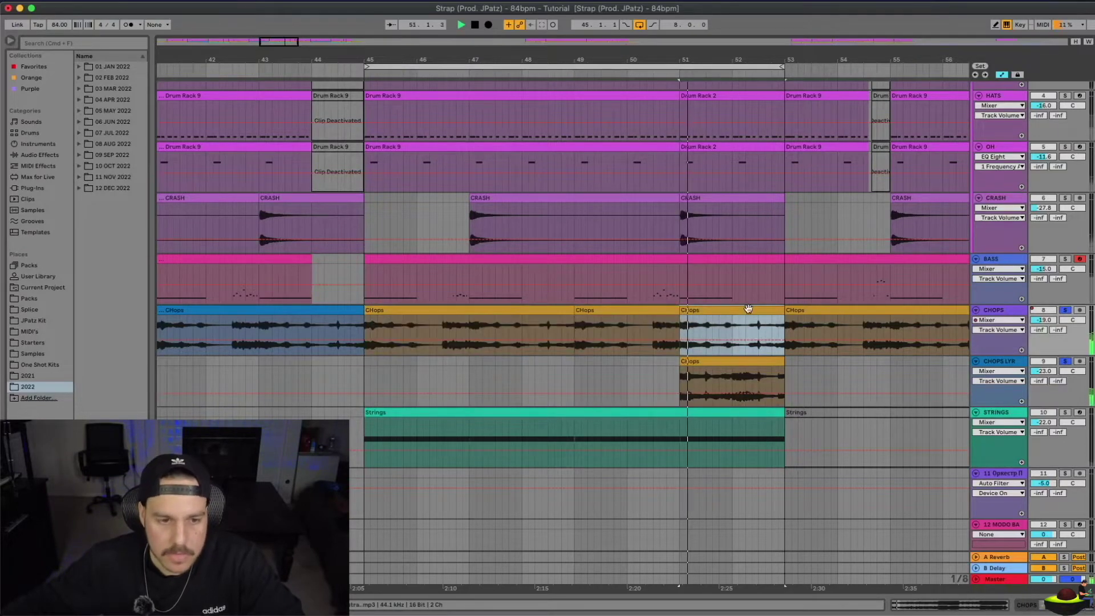
pyautogui.scroll(-5, 747, 309)
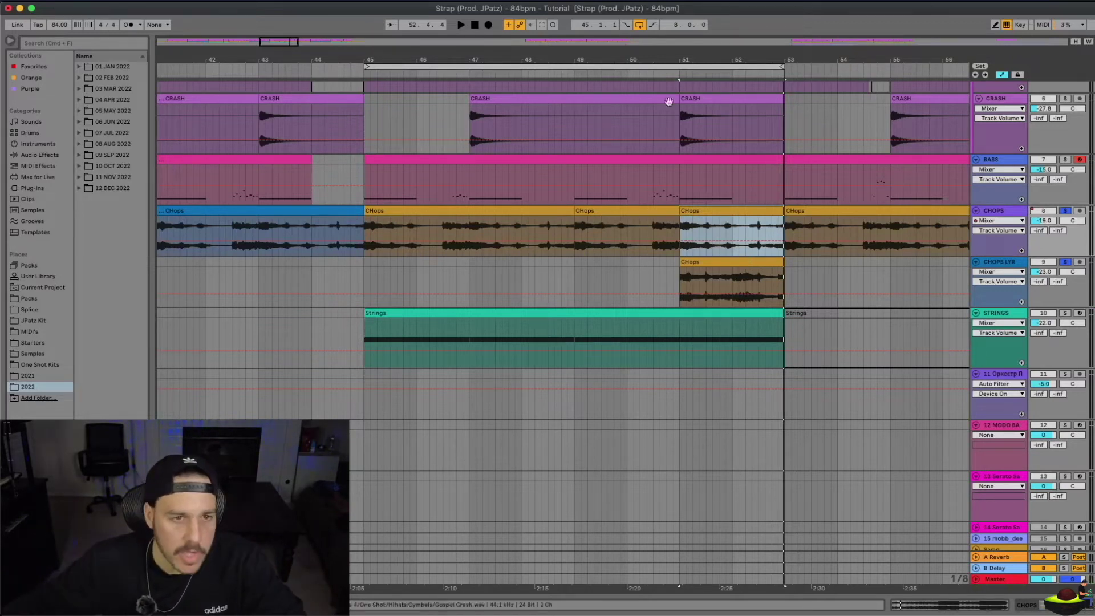
pyautogui.moveTo(654, 63)
pyautogui.mouseDown()
pyautogui.moveTo(654, 50)
pyautogui.moveTo(654, 70)
pyautogui.mouseUp()
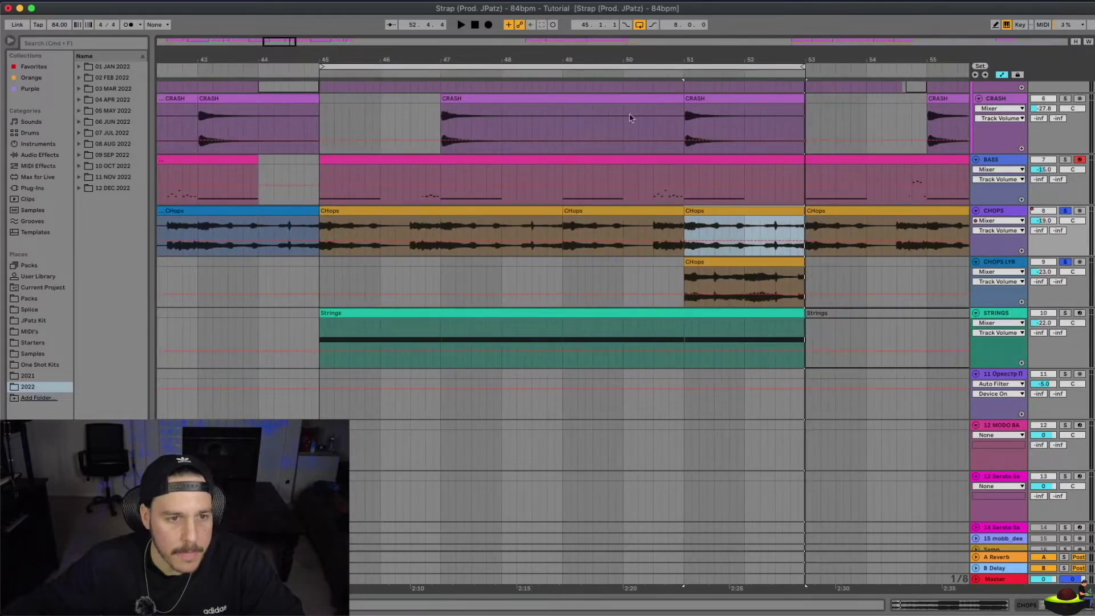
pyautogui.scroll(1, 422, 235)
pyautogui.keyDown('shift'); pyautogui.click(410, 242); pyautogui.keyUp('shift')
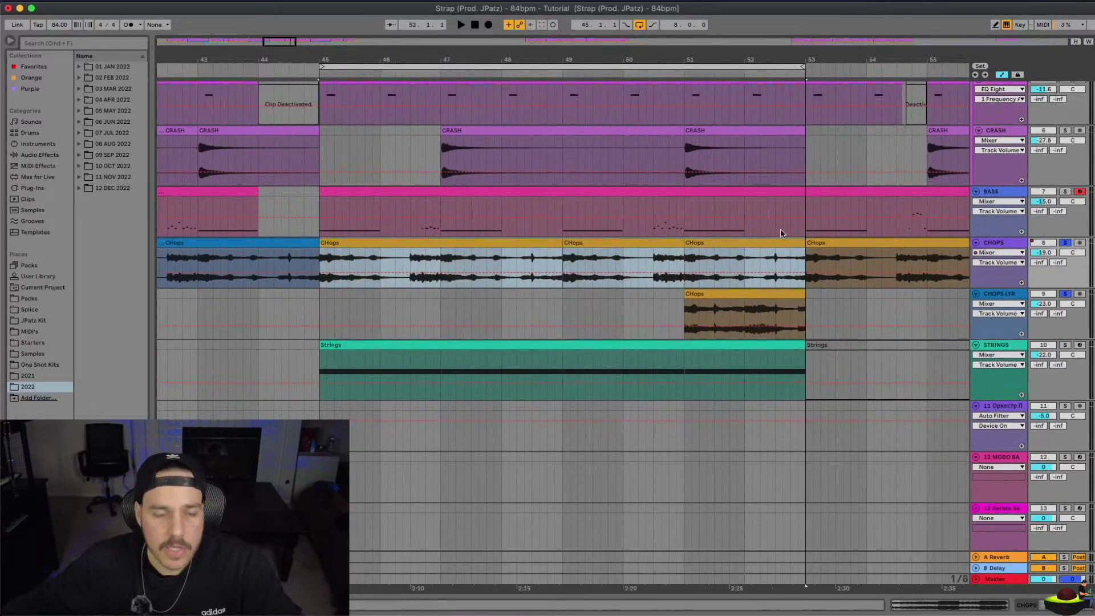
# Step: Select the KICK clips from bar 45 to 53 and record a kick take on that track
pyautogui.scroll(4, 964, 247)
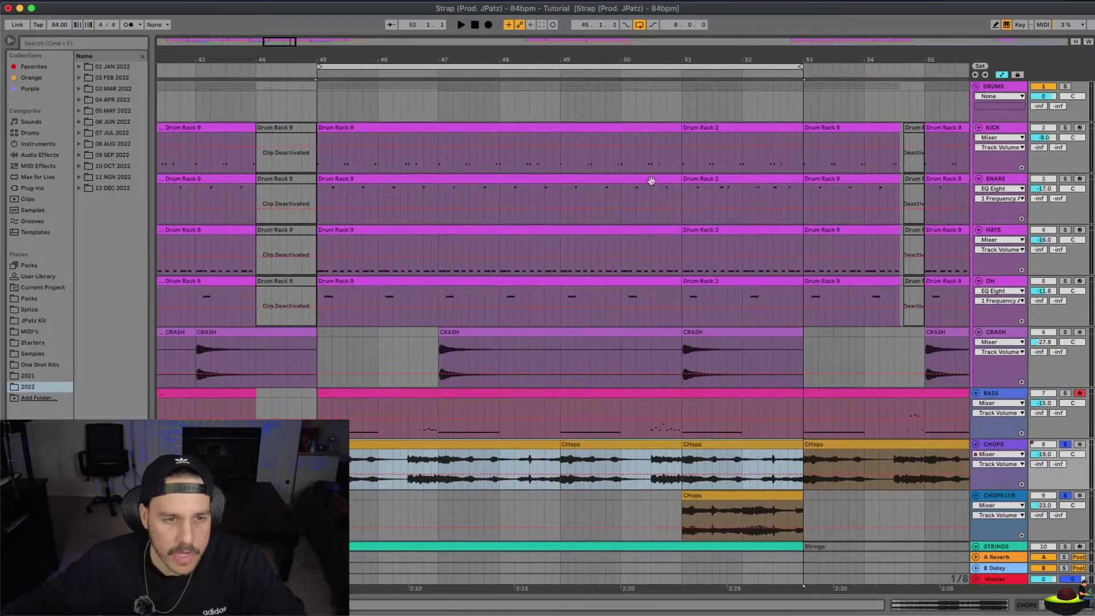
pyautogui.click(640, 125)
pyautogui.keyDown('shift'); pyautogui.click(726, 127); pyautogui.keyUp('shift')
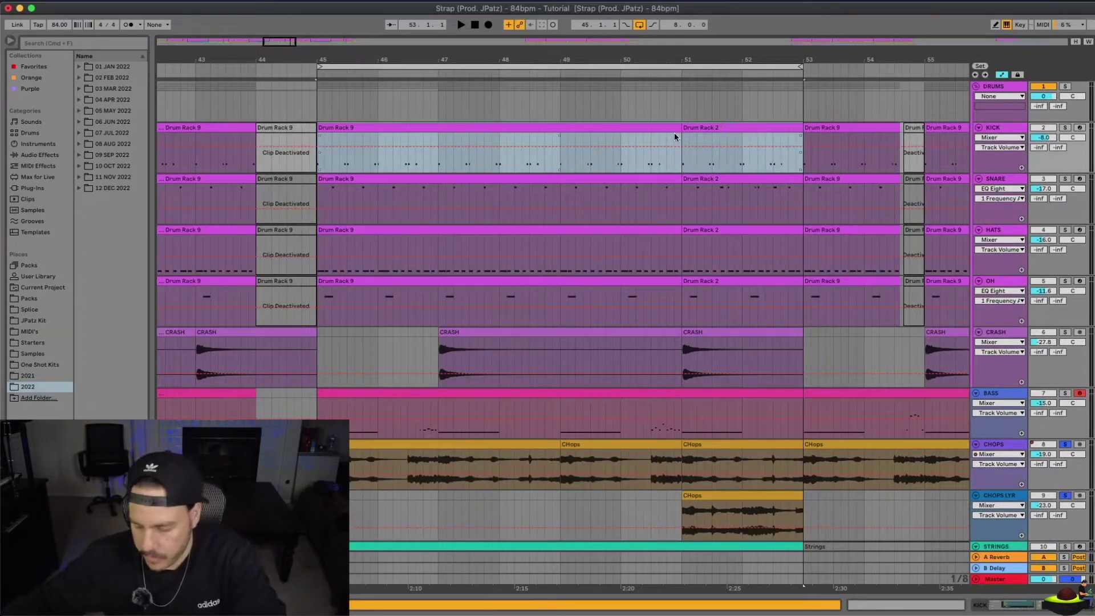
pyautogui.click(490, 26)
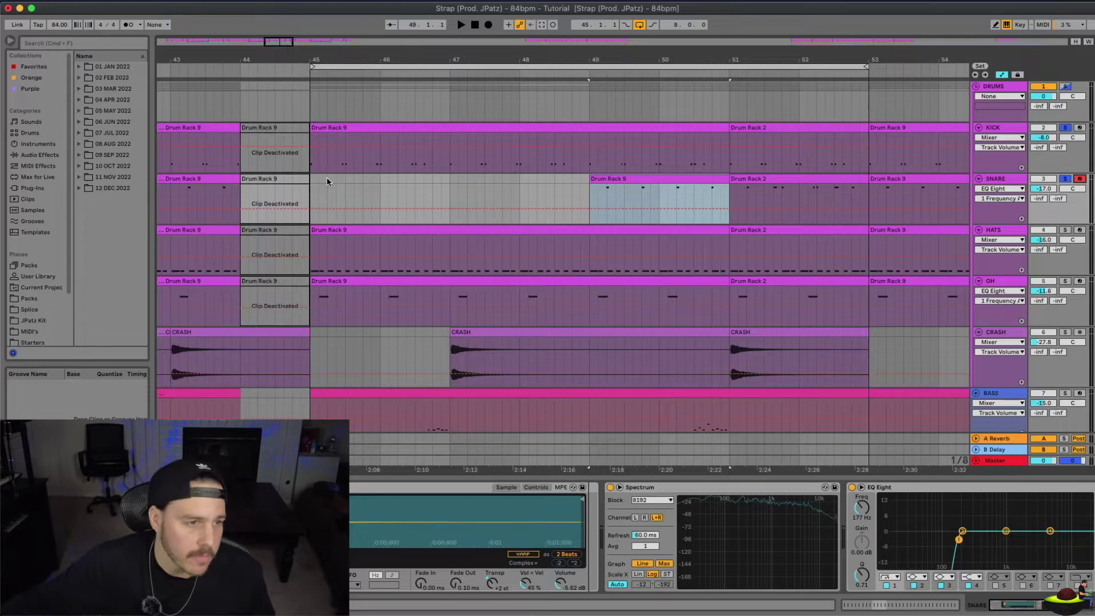
# Step: Record a snare take on the SNARE track over bars 45 to 49
pyautogui.click(489, 25)
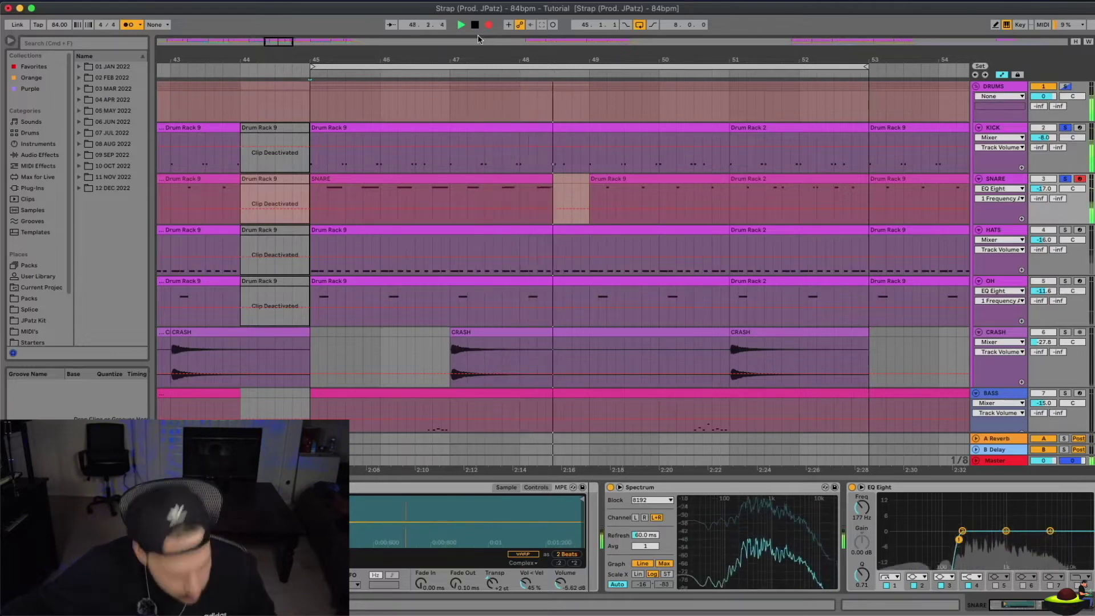
pyautogui.press('space')
# Step: Open the SNARE clip at bar 45 and examine how its hits sit against the grid
pyautogui.doubleClick(434, 200)
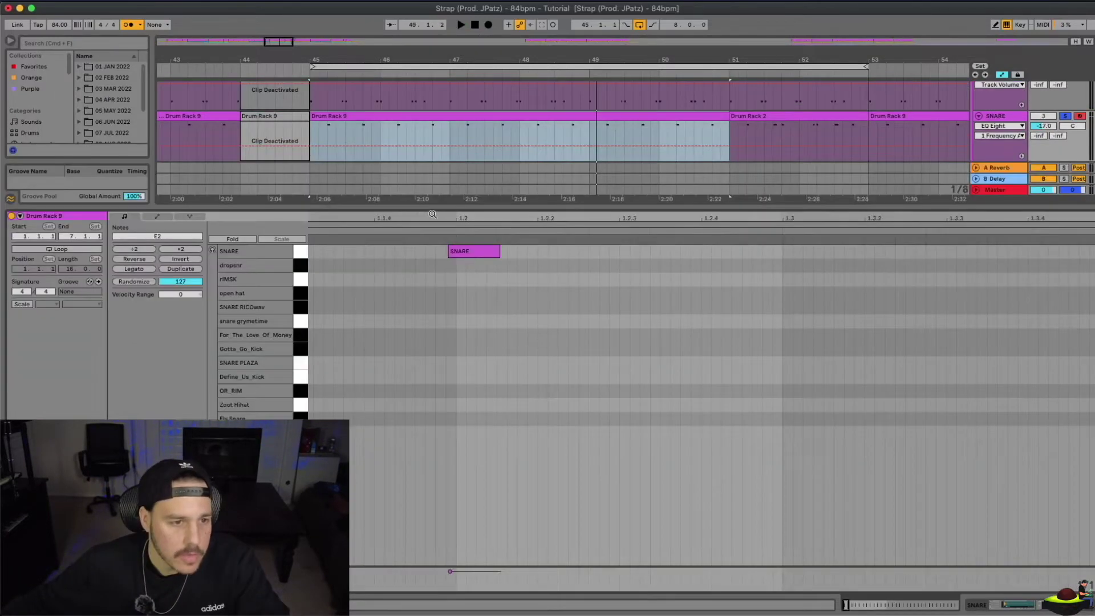
pyautogui.moveTo(517, 234); pyautogui.dragTo(516, 220)
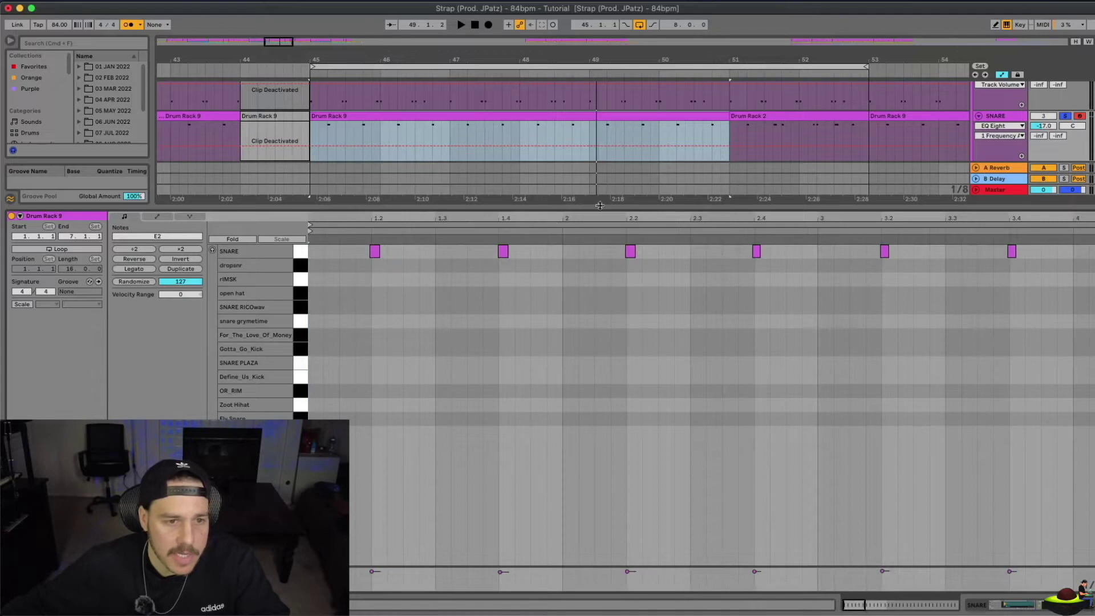
pyautogui.press('super+alt+l')
pyautogui.scroll(3, 542, 228)
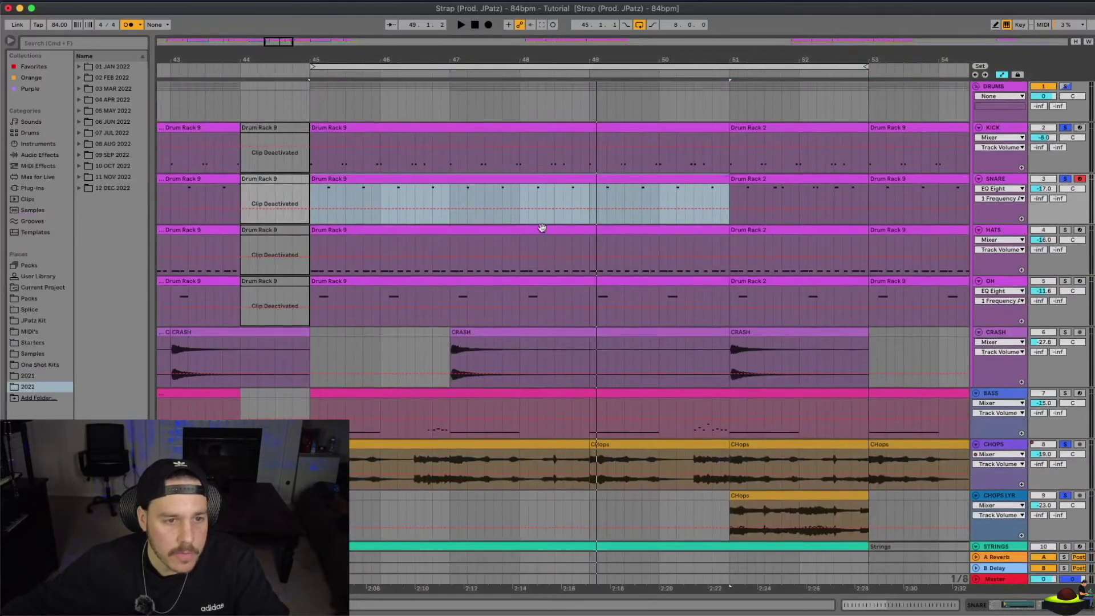
# Step: Record a hi-hat take on the HATS track over bars 45 to 49 and extend the following clip back to bar 49
pyautogui.click(581, 231)
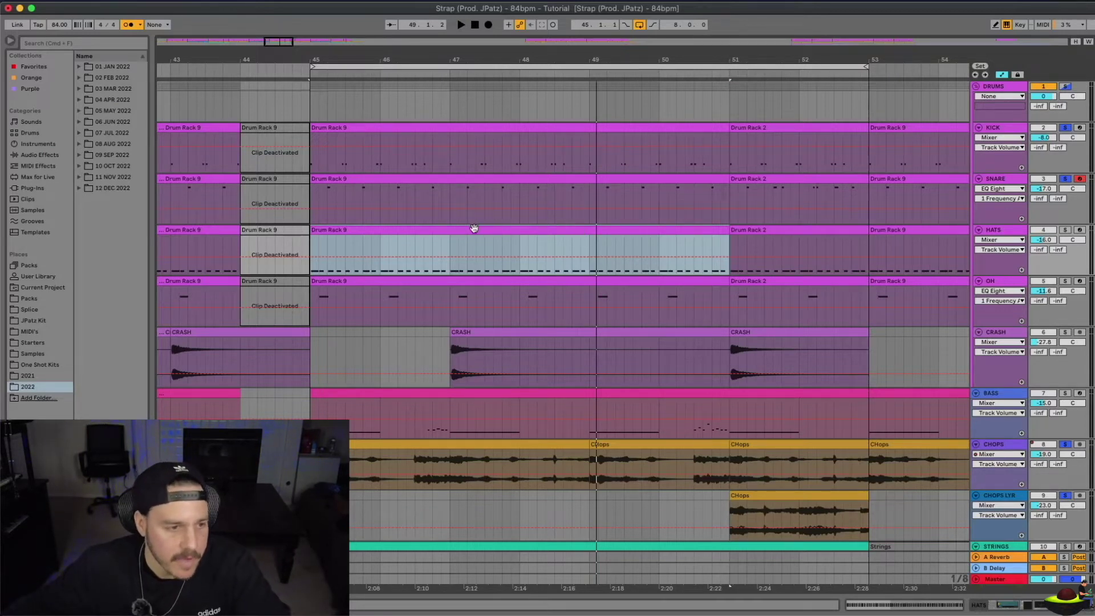
pyautogui.moveTo(313, 230); pyautogui.dragTo(520, 230)
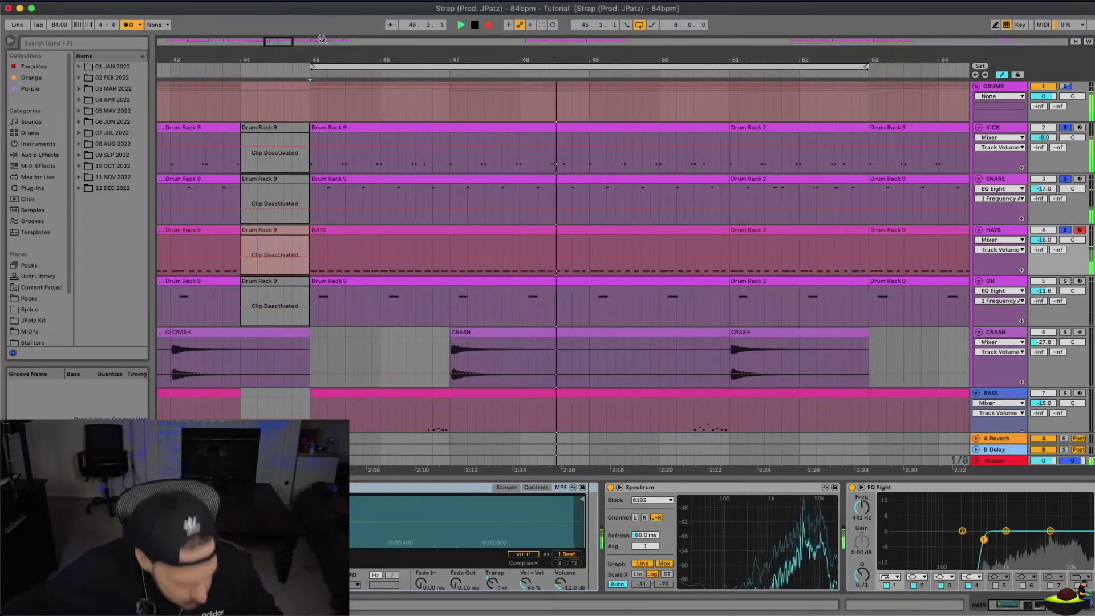
pyautogui.press('F9')
pyautogui.press('b')
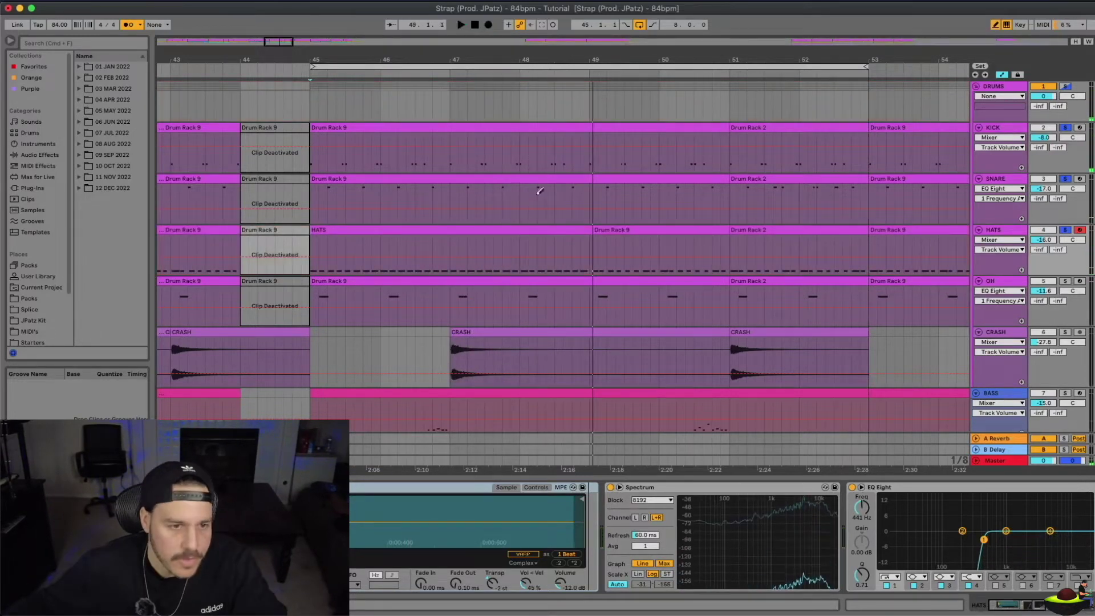
pyautogui.moveTo(596, 232); pyautogui.dragTo(590, 232)
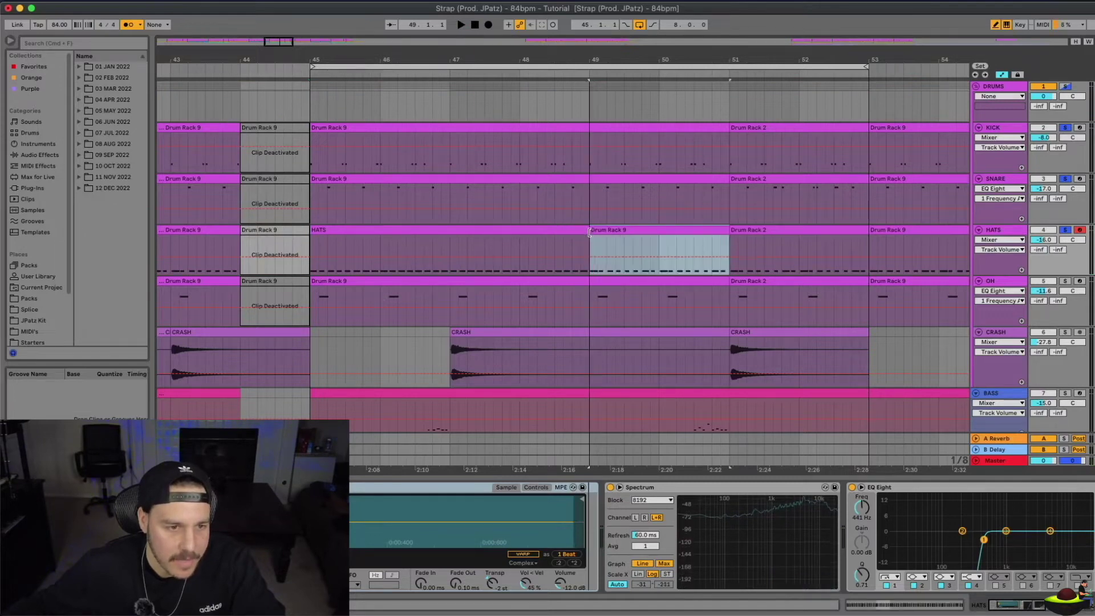
pyautogui.doubleClick(535, 231)
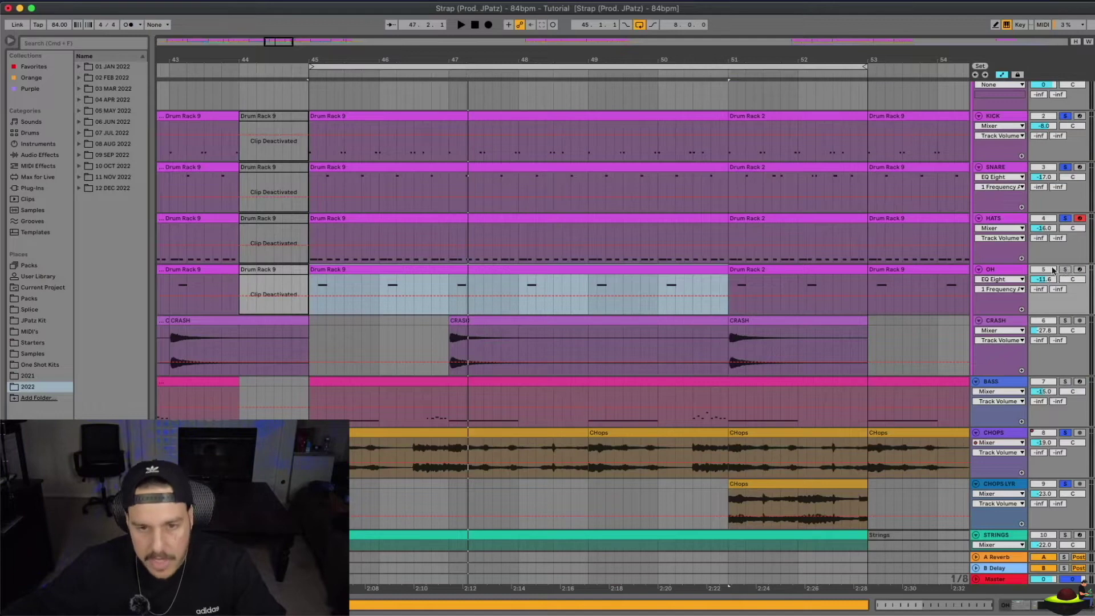
# Step: Solo the OH track and record an open-hat take in the looped section
pyautogui.doubleClick(1053, 270)
pyautogui.click(488, 25)
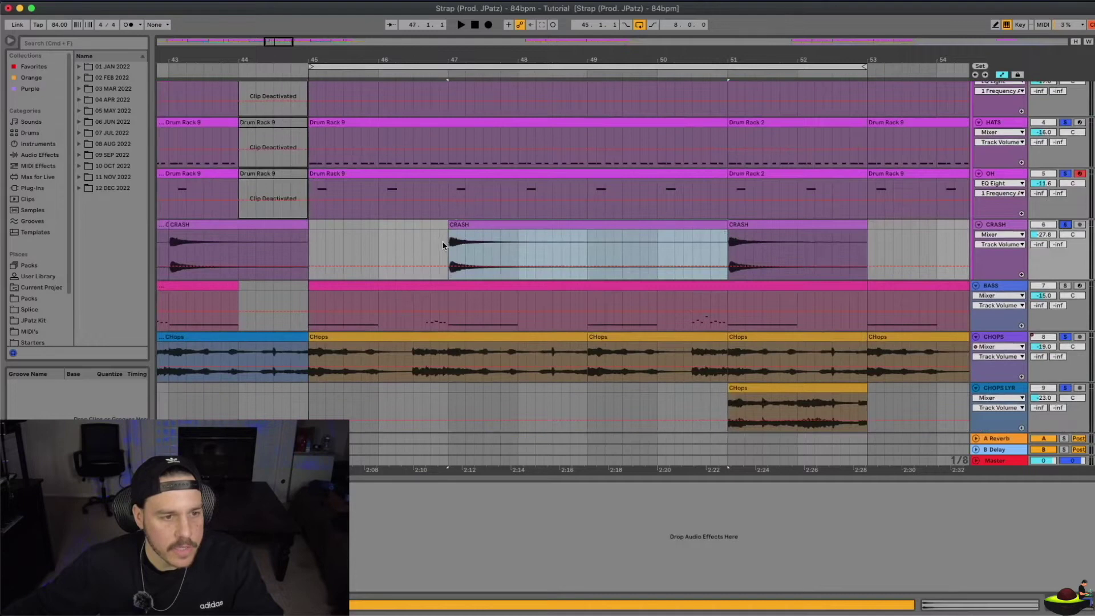
# Step: Play the section from the CRASH clip at bar 47 together with the soloed drums and chops
pyautogui.scroll(3, 442, 245)
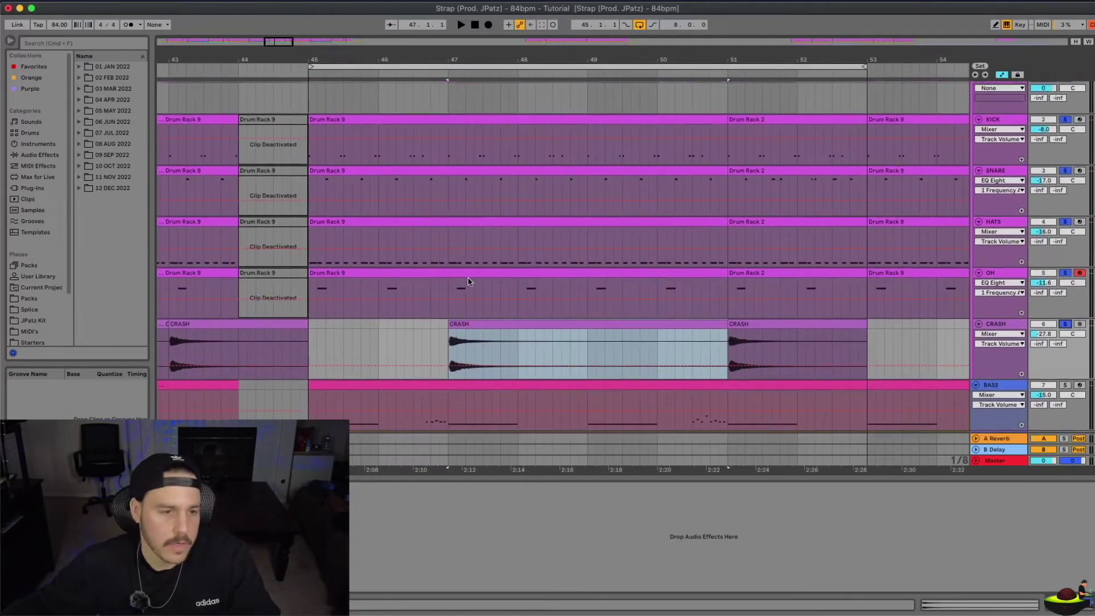
pyautogui.press('space')
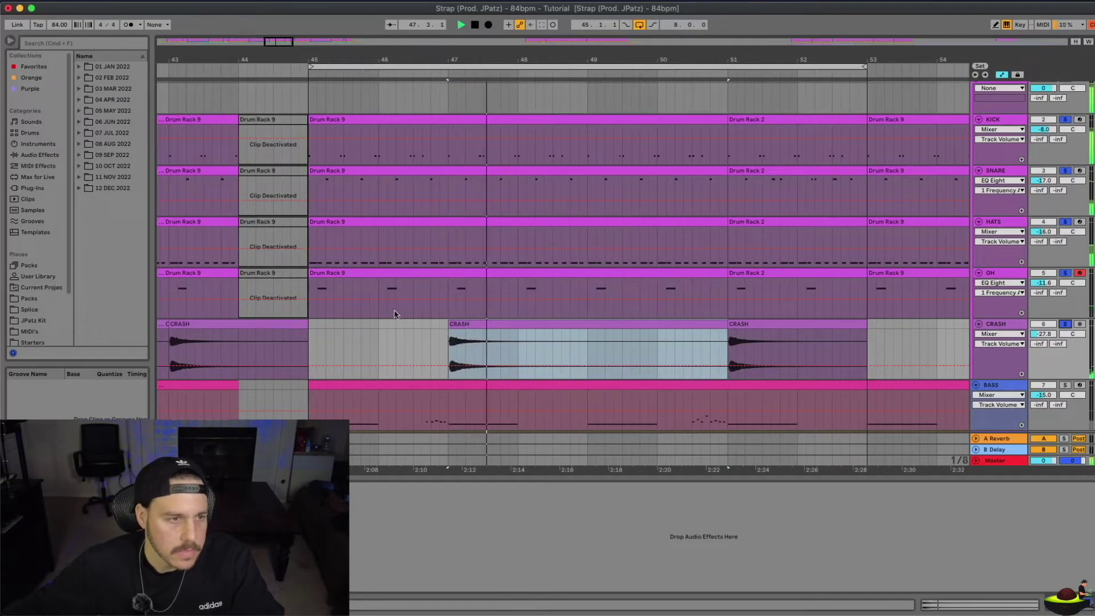
pyautogui.scroll(-2, 348, 316)
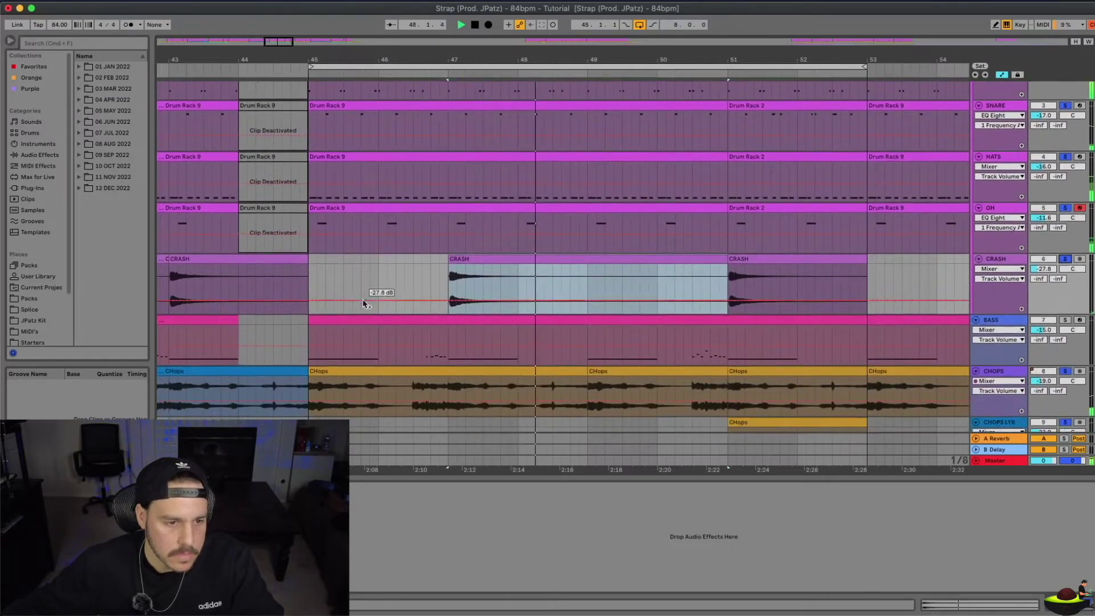
pyautogui.scroll(-2, 375, 294)
pyautogui.press('space')
# Step: Open the BASS clip at bar 45, arm the BASS track and record a bass take from bar 45 into bar 51
pyautogui.doubleClick(490, 294)
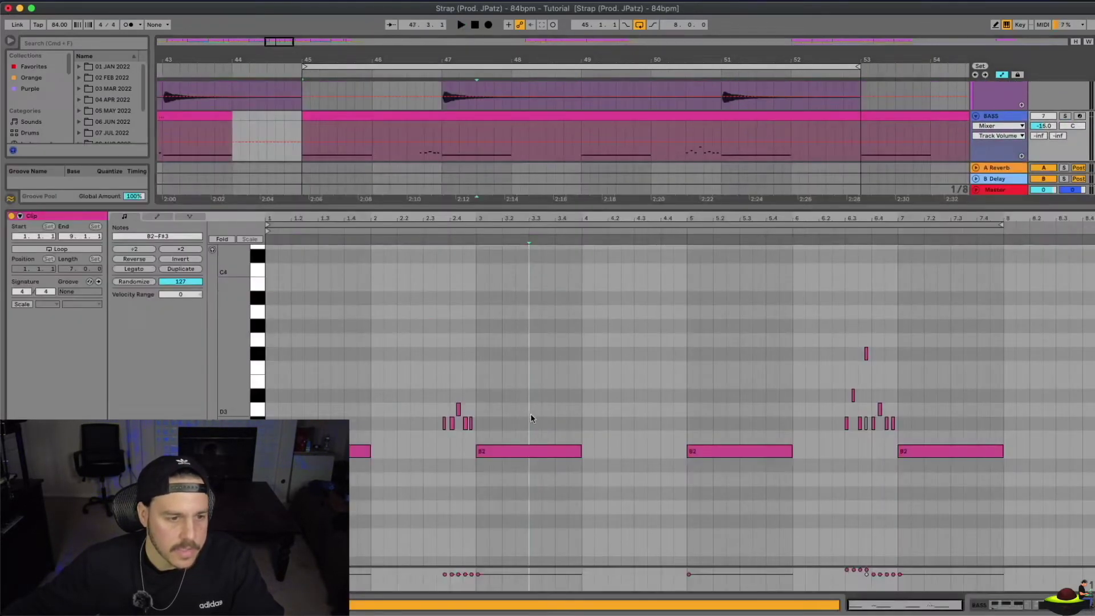
pyautogui.click(1079, 116)
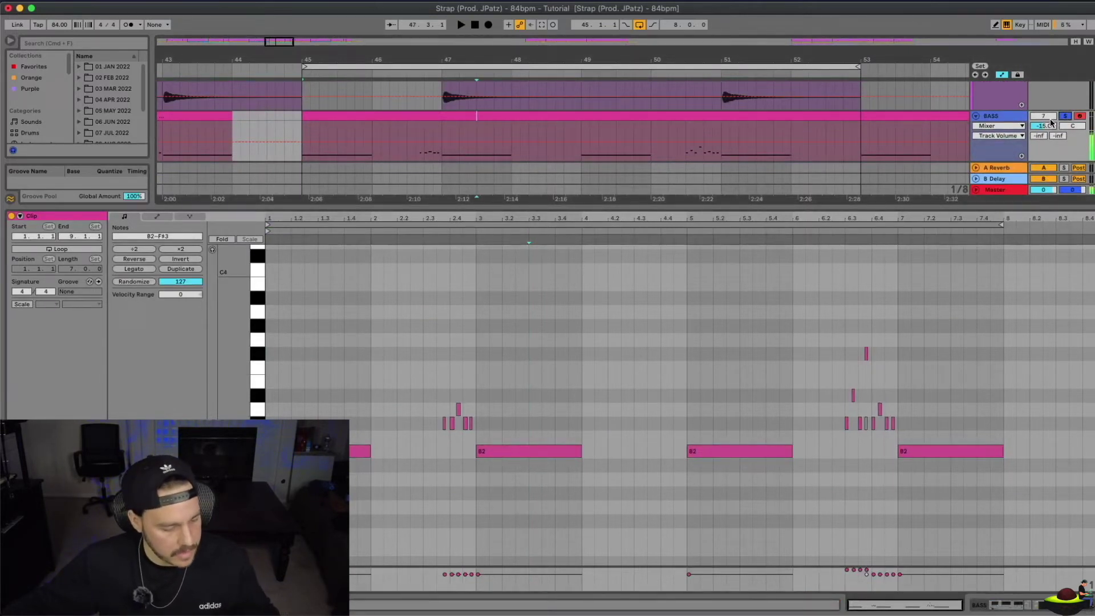
pyautogui.click(488, 25)
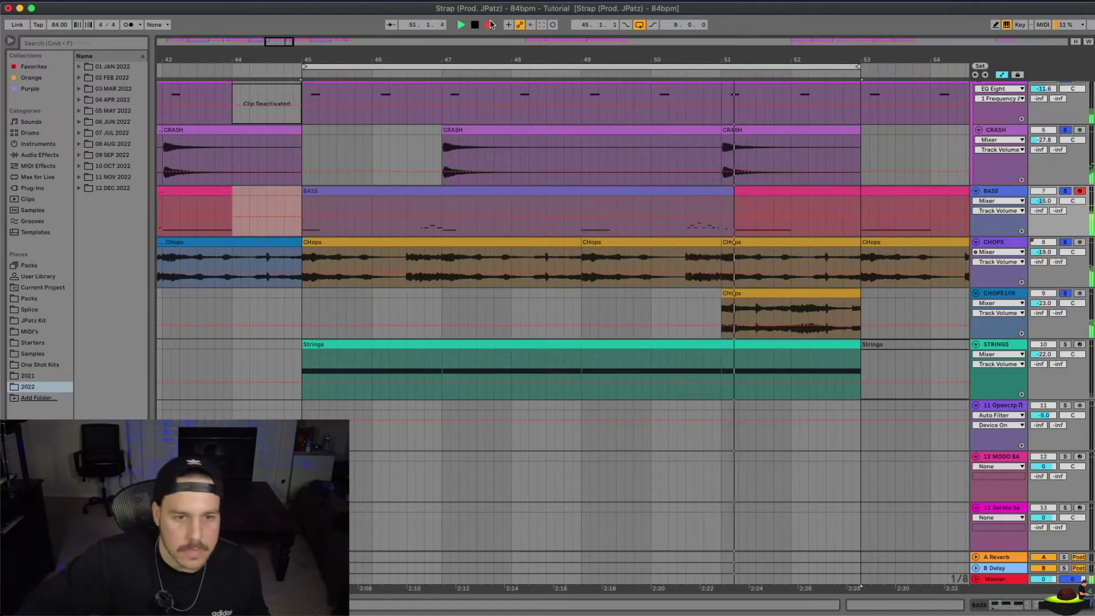
pyautogui.click(490, 24)
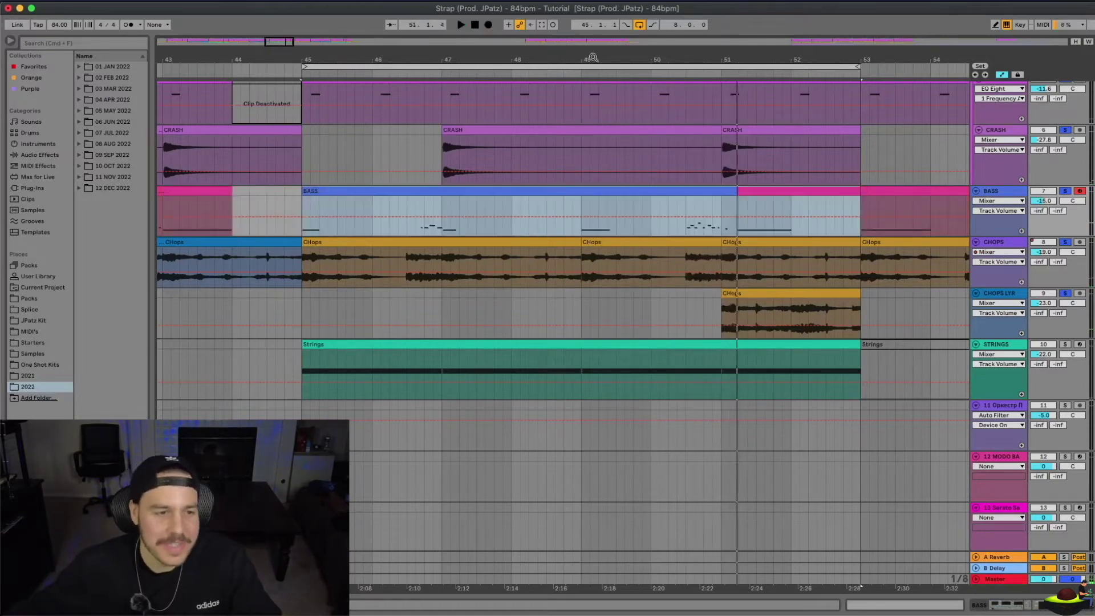
# Step: Open the BASS clip at bar 45 in the note editor and play its notes, then close the clip view
pyautogui.doubleClick(700, 194)
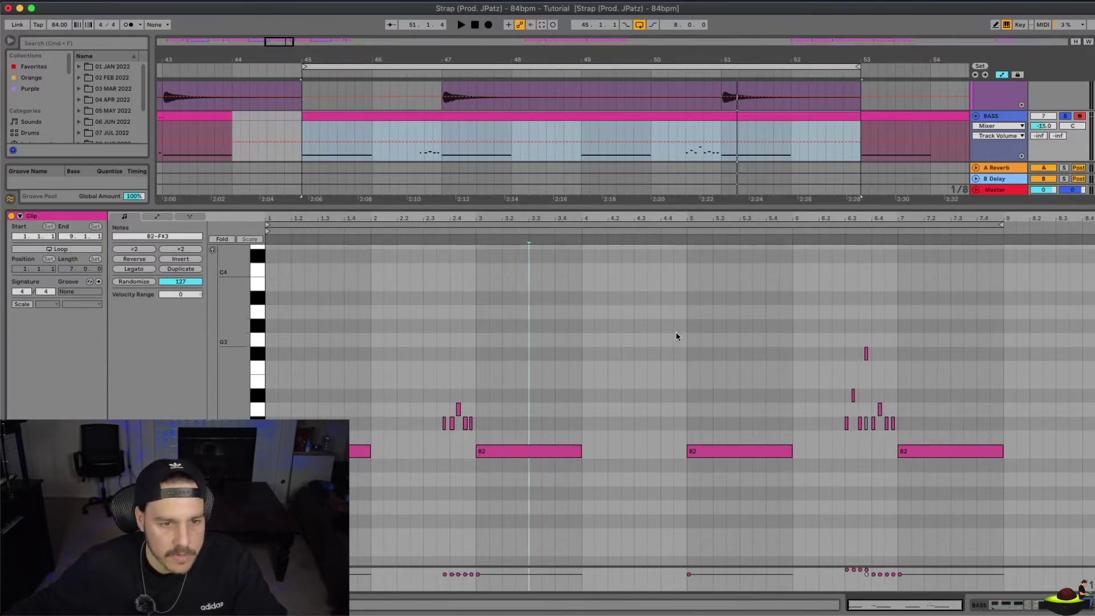
pyautogui.press('space')
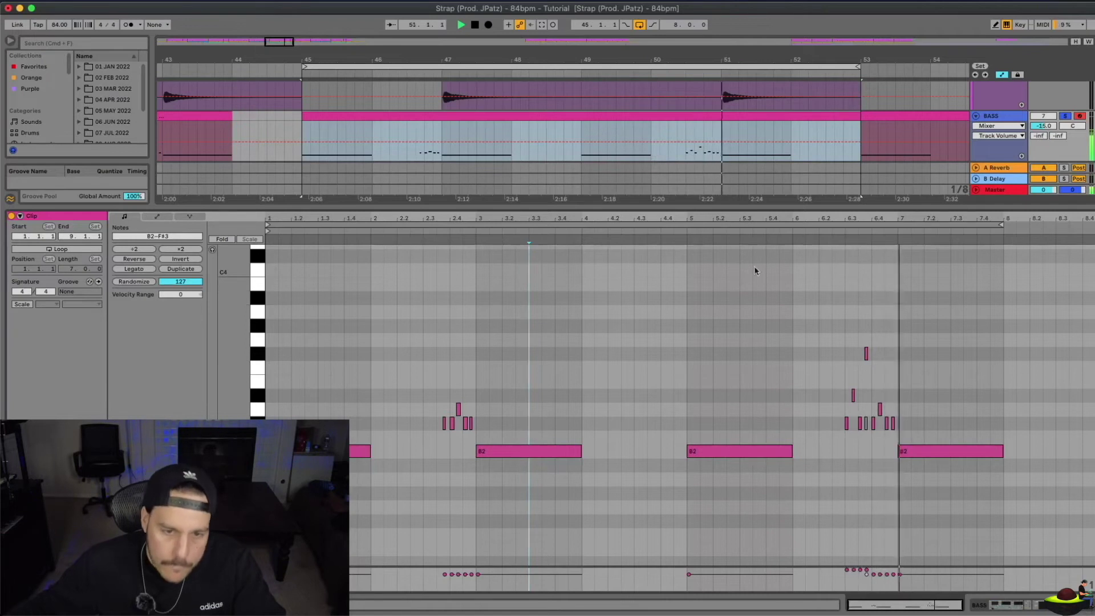
pyautogui.press('super+alt+l')
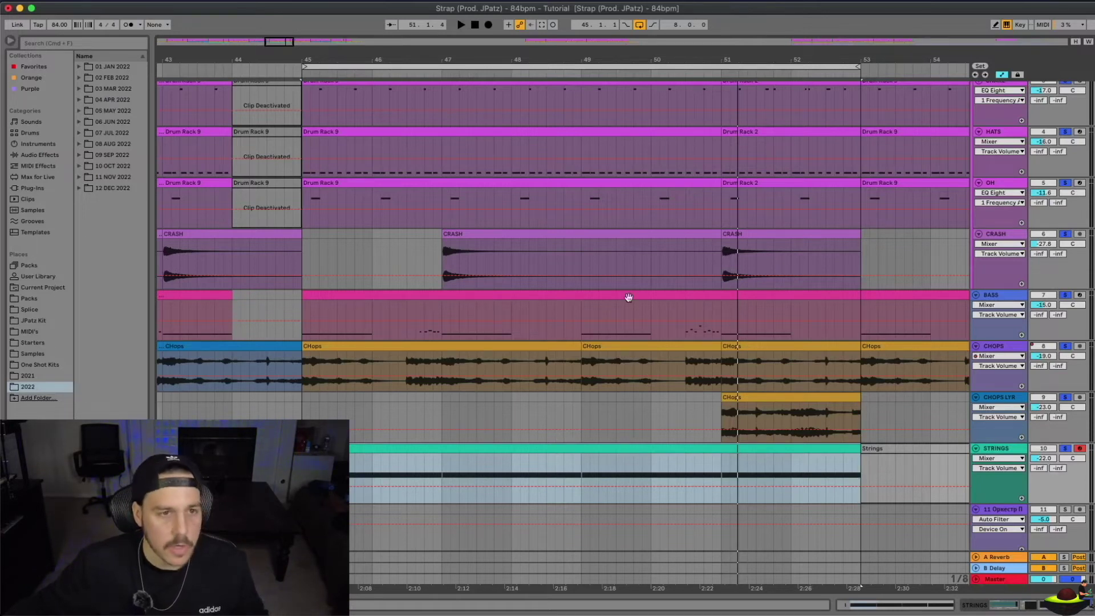
# Step: Examine how the drum, bass, chops and strings tracks are layered over bars 45 to 53 within the full arrangement
pyautogui.click(492, 27)
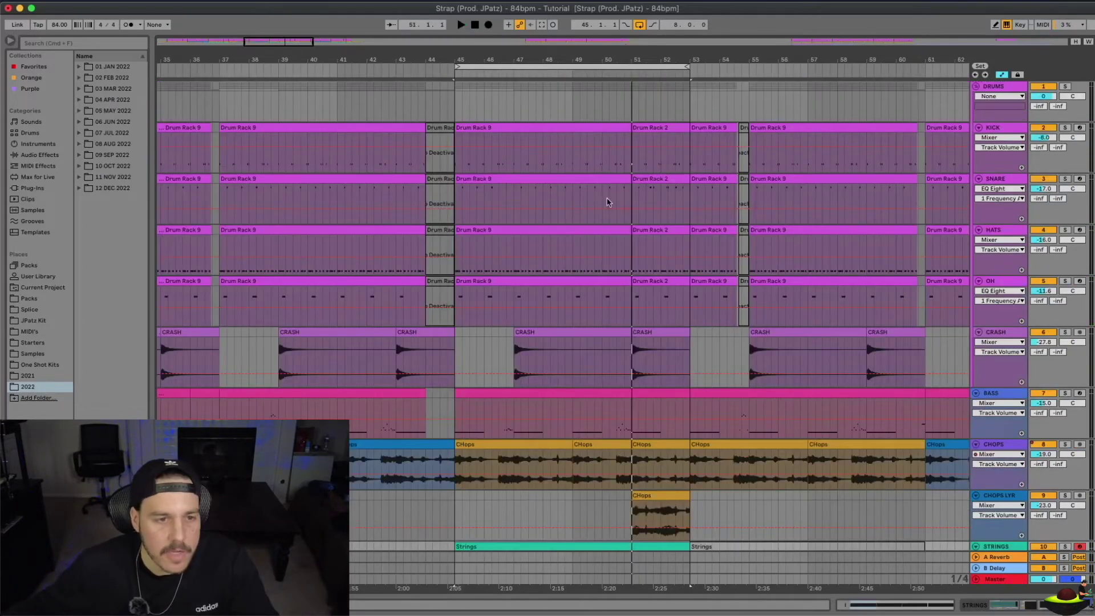
pyautogui.scroll(-2, 600, 219)
pyautogui.scroll(-6, 599, 219)
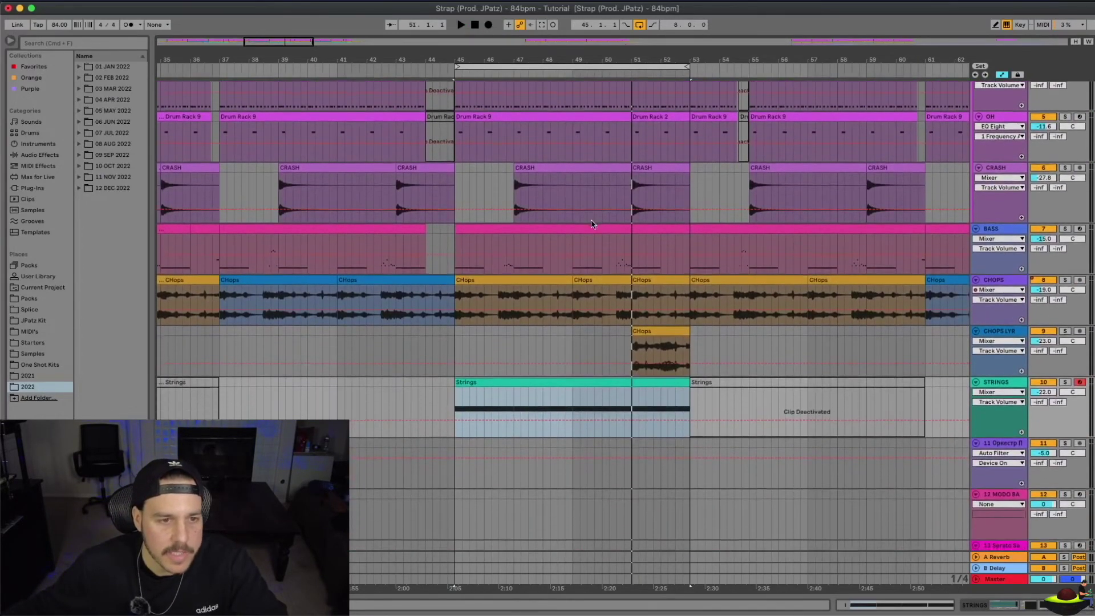
pyautogui.scroll(8, 591, 220)
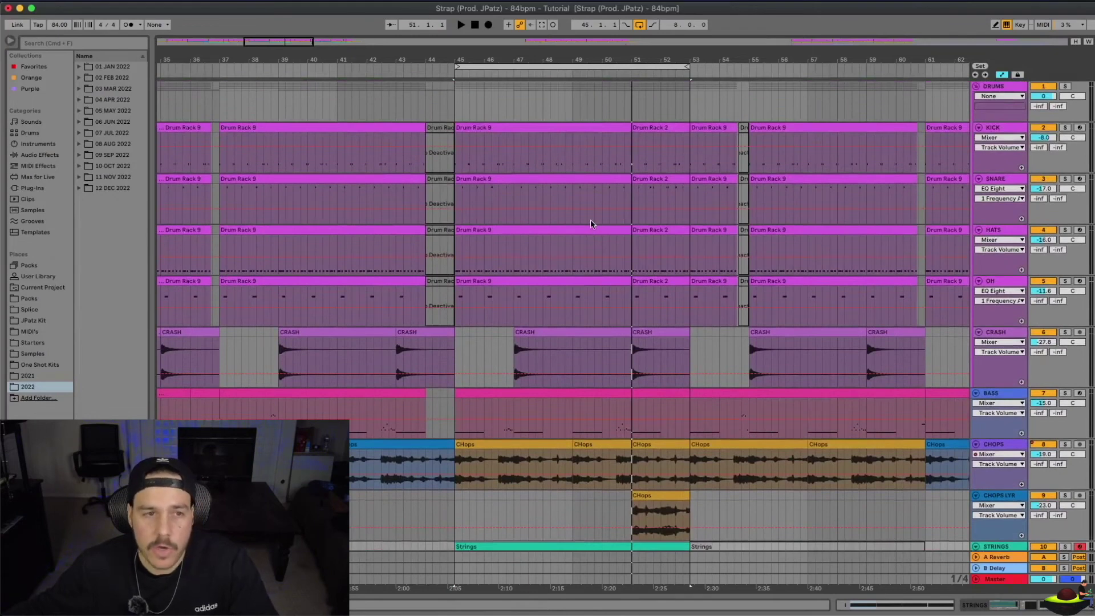
pyautogui.moveTo(607, 145)
pyautogui.hscroll(-1, 600, 114)
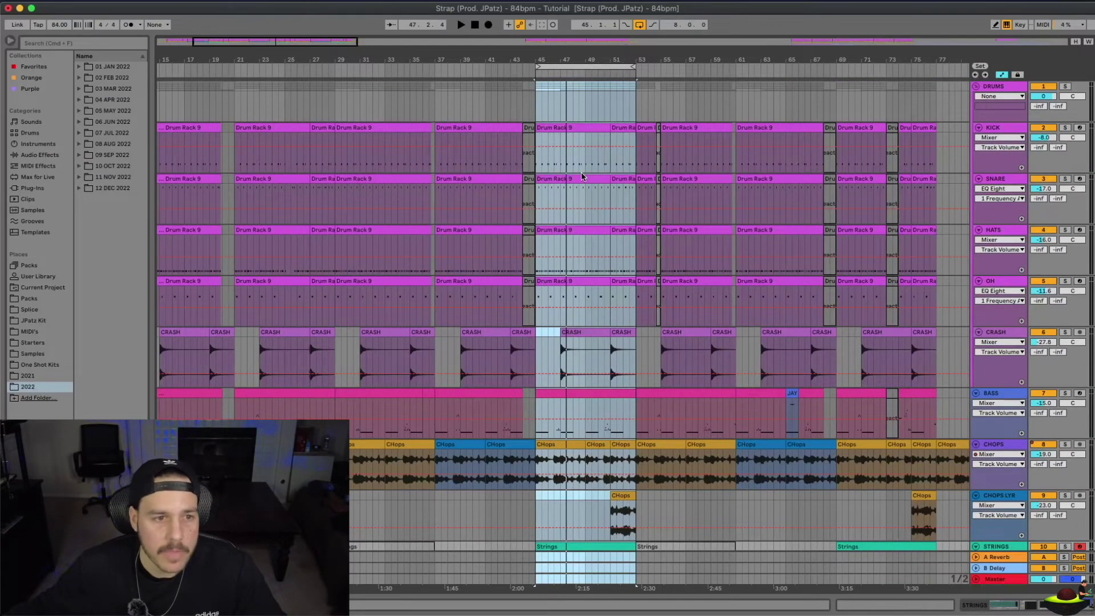
pyautogui.scroll(-3, 583, 176)
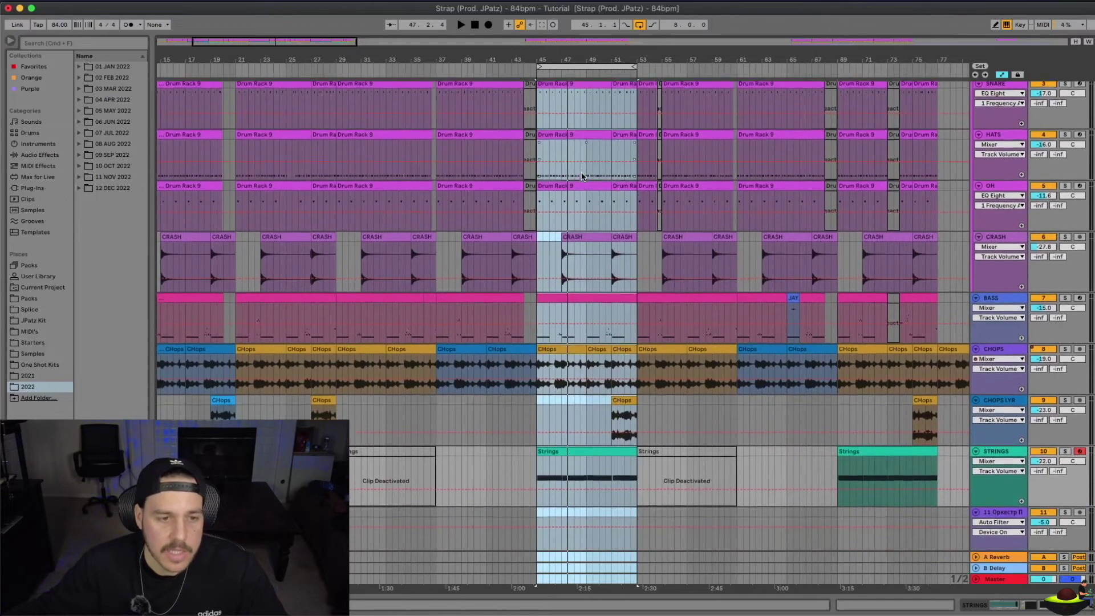
pyautogui.scroll(-5, 582, 174)
pyautogui.scroll(5, 577, 180)
pyautogui.scroll(-3, 571, 188)
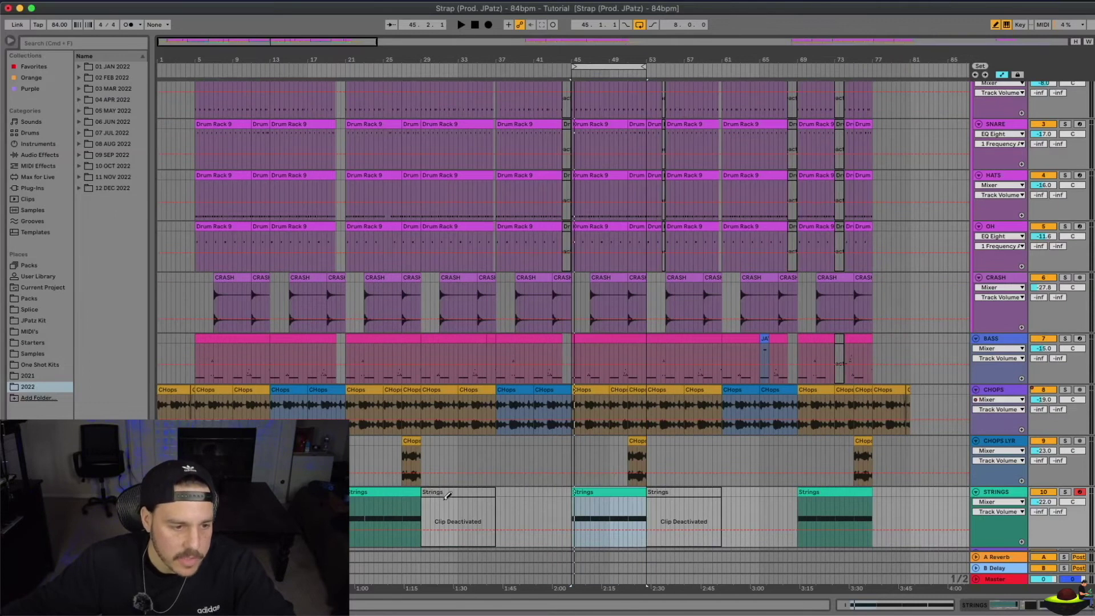
# Step: Loop bars 29 to 45 on the STRINGS track and briefly play the section
pyautogui.click(445, 493)
pyautogui.keyDown('shift'); pyautogui.click(567, 490); pyautogui.keyUp('shift')
pyautogui.press('super+l')
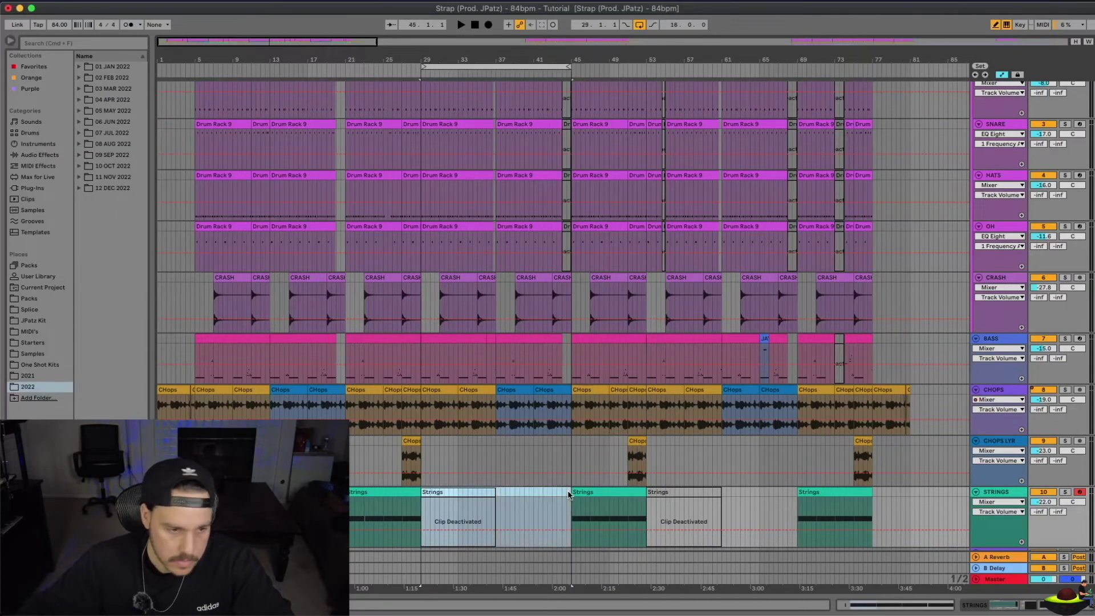
pyautogui.press('space')
pyautogui.press('space')
# Step: Compare the CHOPS, STRINGS and CHOPS LYR layers at bars 29 and 45, and play from bar 29
pyautogui.click(438, 389)
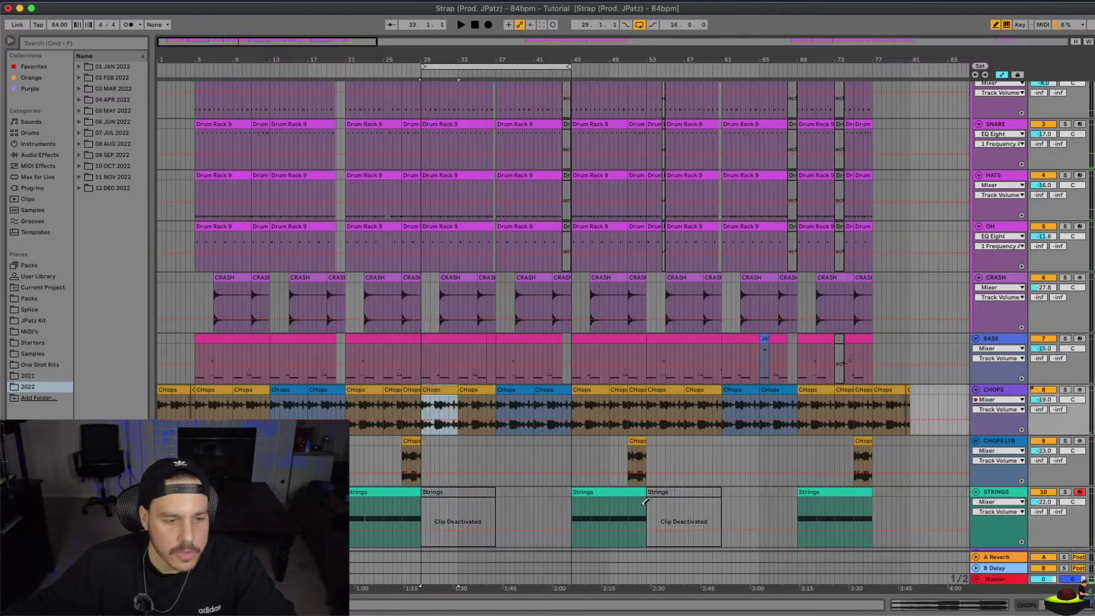
pyautogui.click(616, 491)
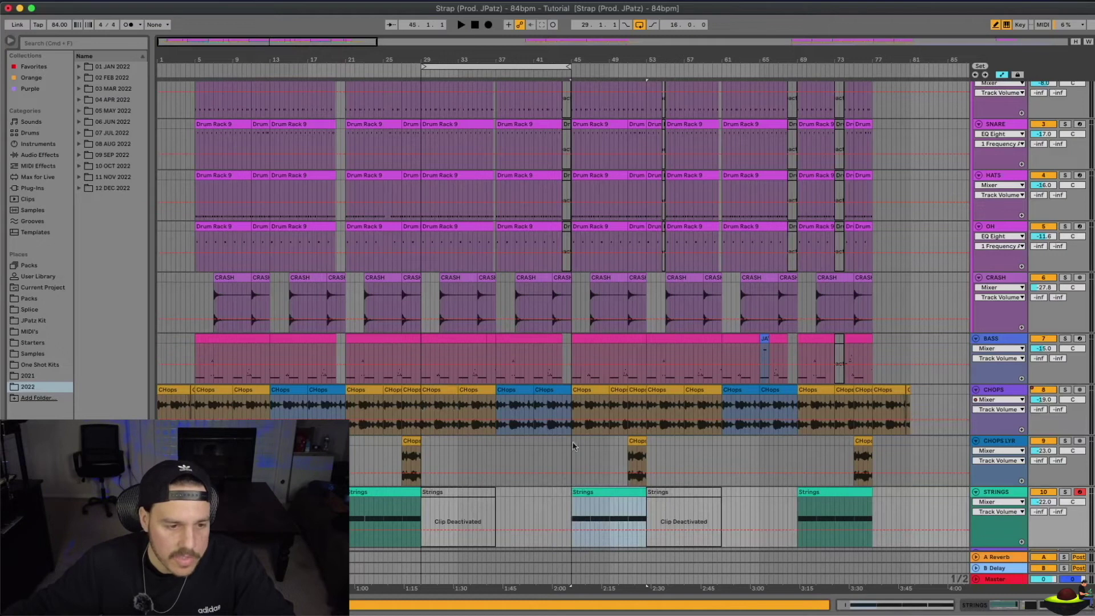
pyautogui.click(632, 441)
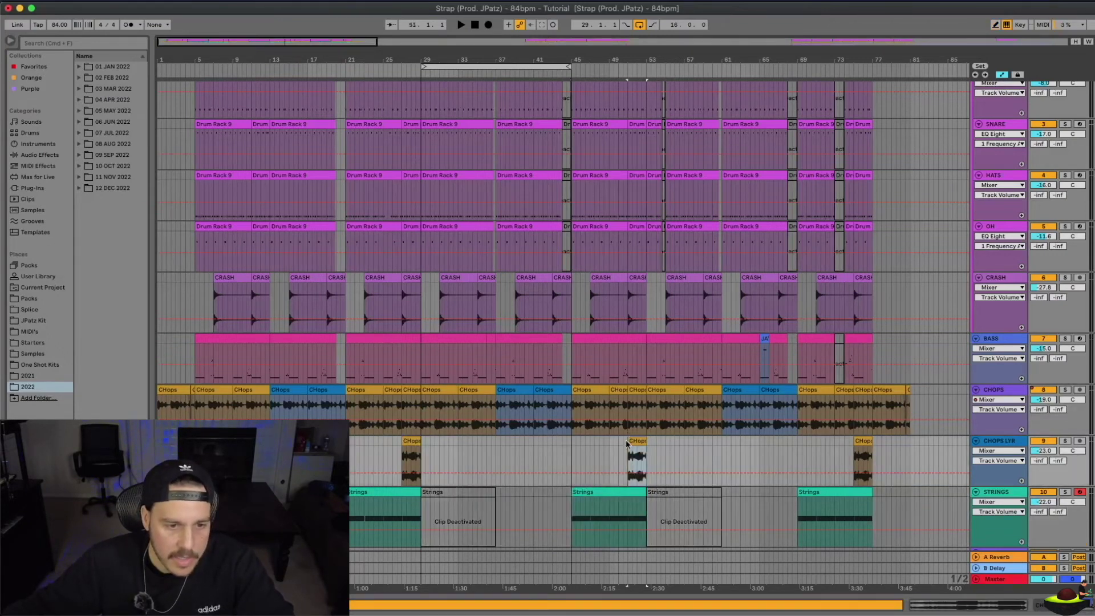
pyautogui.click(422, 457)
pyautogui.press('space')
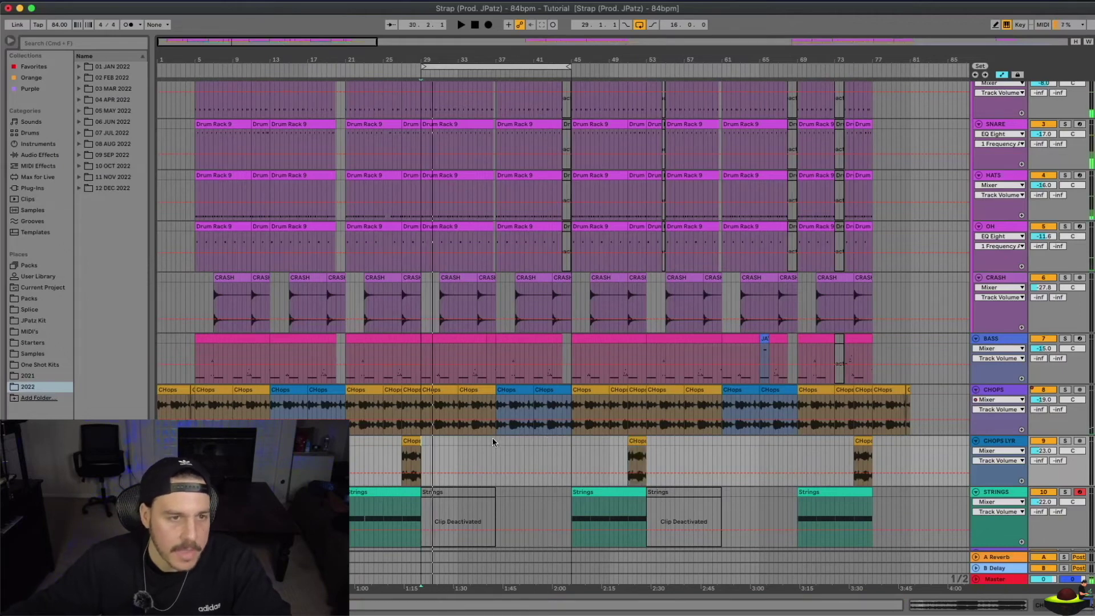
pyautogui.press('space')
# Step: Select the empty CHOPS LYR range over bars 37 to 45 and play the section from bar 37
pyautogui.moveTo(500, 438); pyautogui.dragTo(567, 441)
pyautogui.moveTo(475, 42); pyautogui.dragTo(540, 339)
pyautogui.moveTo(549, 442); pyautogui.dragTo(761, 452)
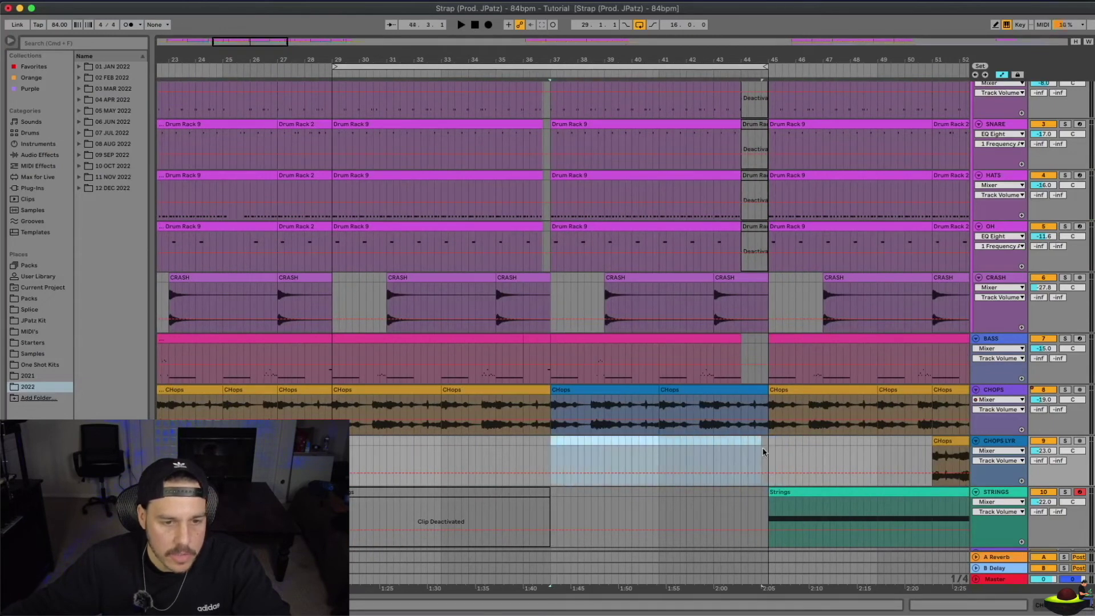
pyautogui.press('space')
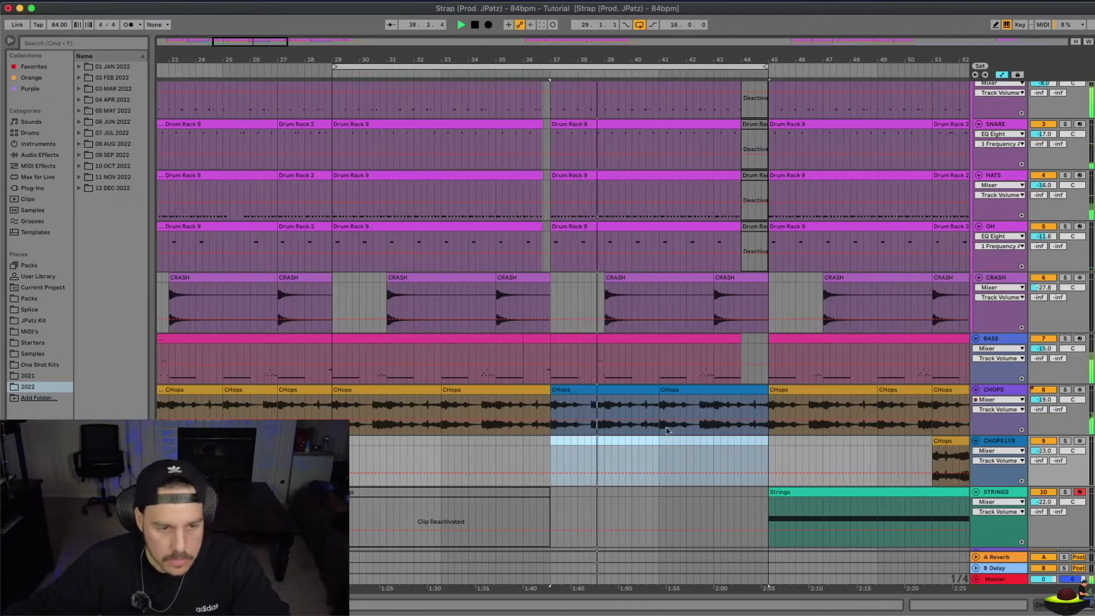
pyautogui.scroll(-3, 623, 63)
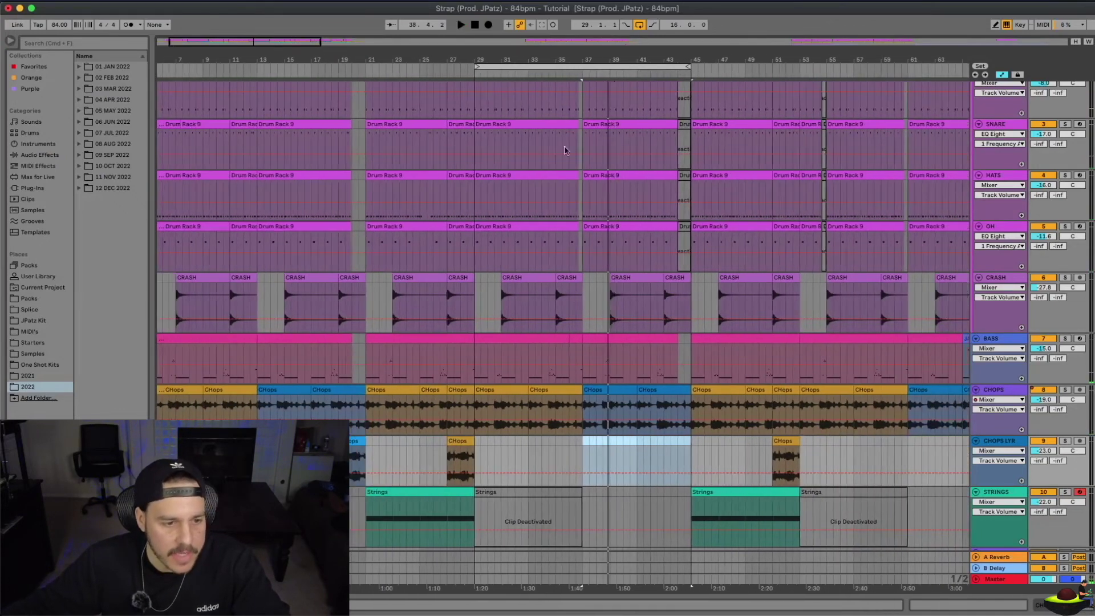
# Step: Compare the yellow CHOPS clips over bars 29 to 37 with the blue ones over bars 37 to 45
pyautogui.click(514, 389)
pyautogui.keyDown('shift'); pyautogui.click(545, 389); pyautogui.keyUp('shift')
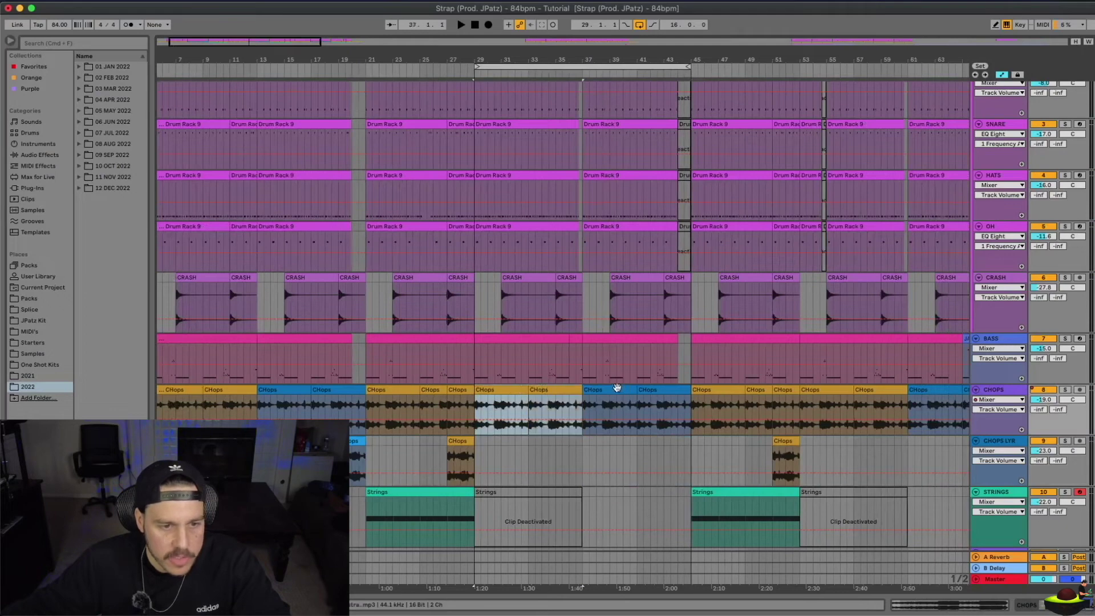
pyautogui.click(617, 387)
pyautogui.keyDown('shift'); pyautogui.click(648, 387); pyautogui.keyUp('shift')
pyautogui.scroll(-2, 494, 174)
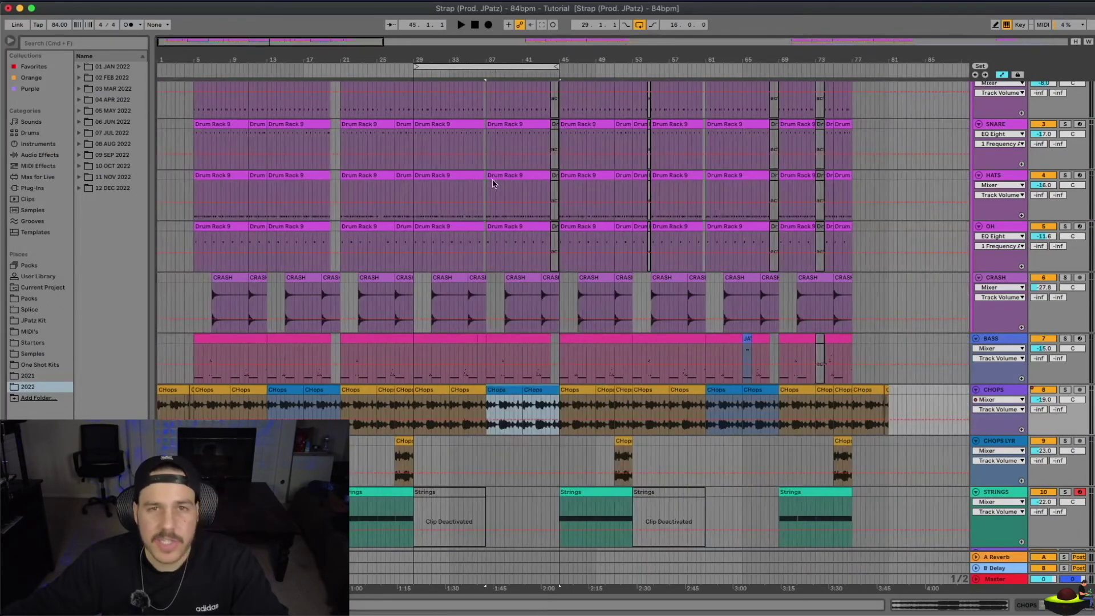
pyautogui.scroll(-3, 501, 334)
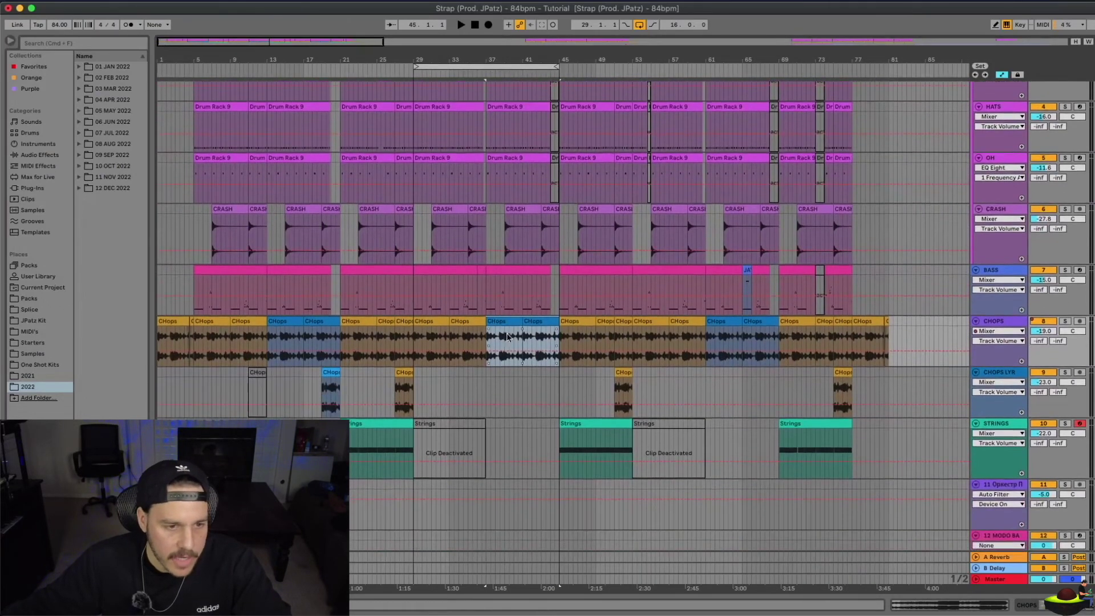
# Step: Examine the matching yellow-and-blue CHOPS clip groups over bars 29 to 45, 53 to 69 and 5 to 21
pyautogui.click(448, 337)
pyautogui.keyDown('shift'); pyautogui.click(551, 321); pyautogui.keyUp('shift')
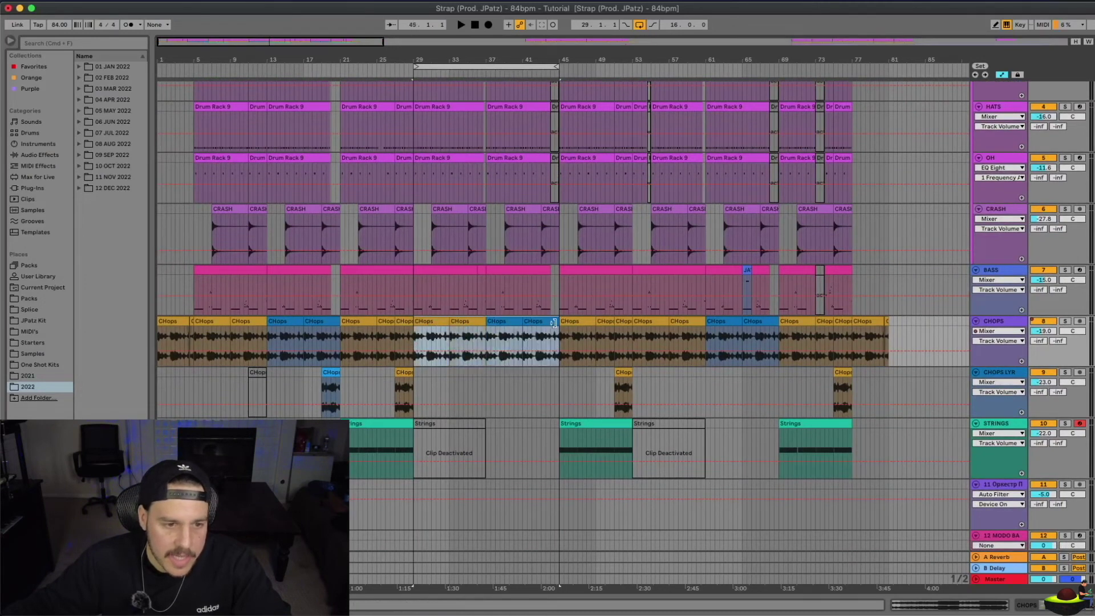
pyautogui.click(656, 321)
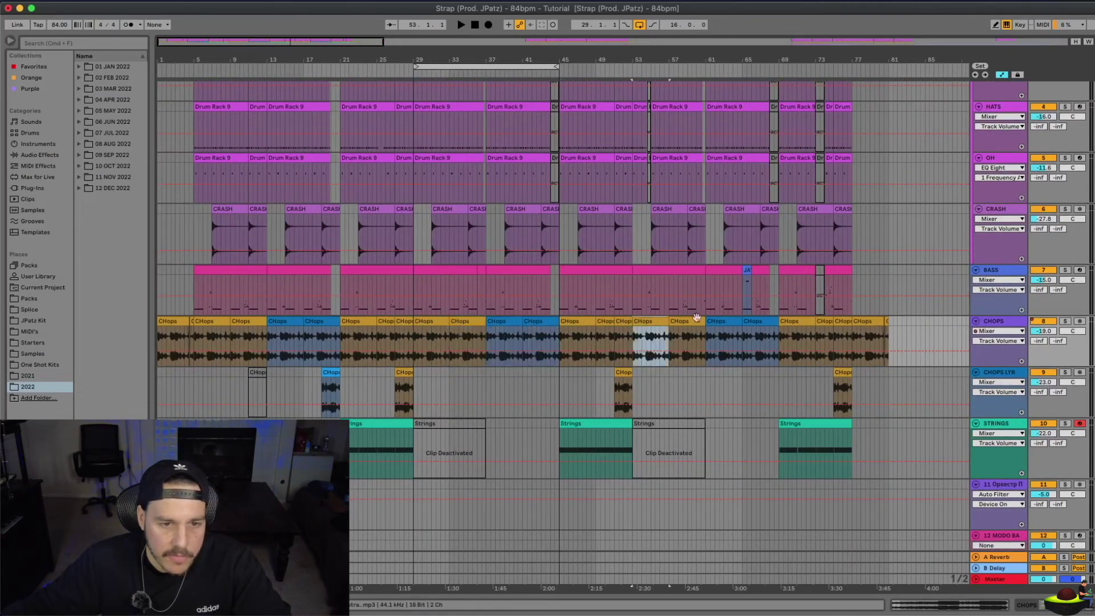
pyautogui.keyDown('shift'); pyautogui.click(753, 321); pyautogui.keyUp('shift')
pyautogui.click(221, 321)
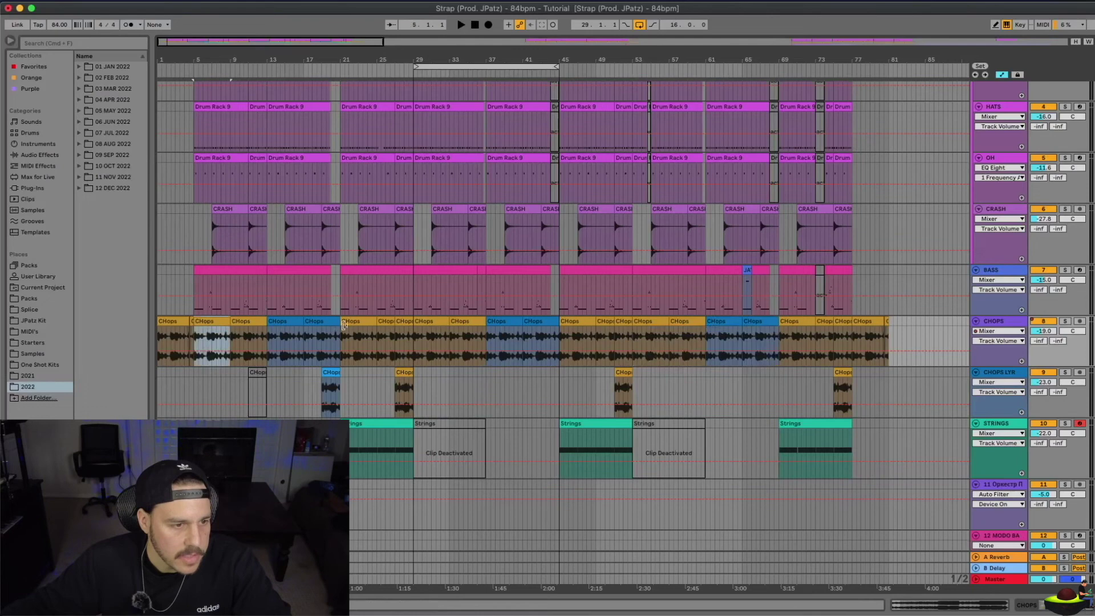
pyautogui.keyDown('shift'); pyautogui.click(323, 321); pyautogui.keyUp('shift')
pyautogui.scroll(1, 203, 352)
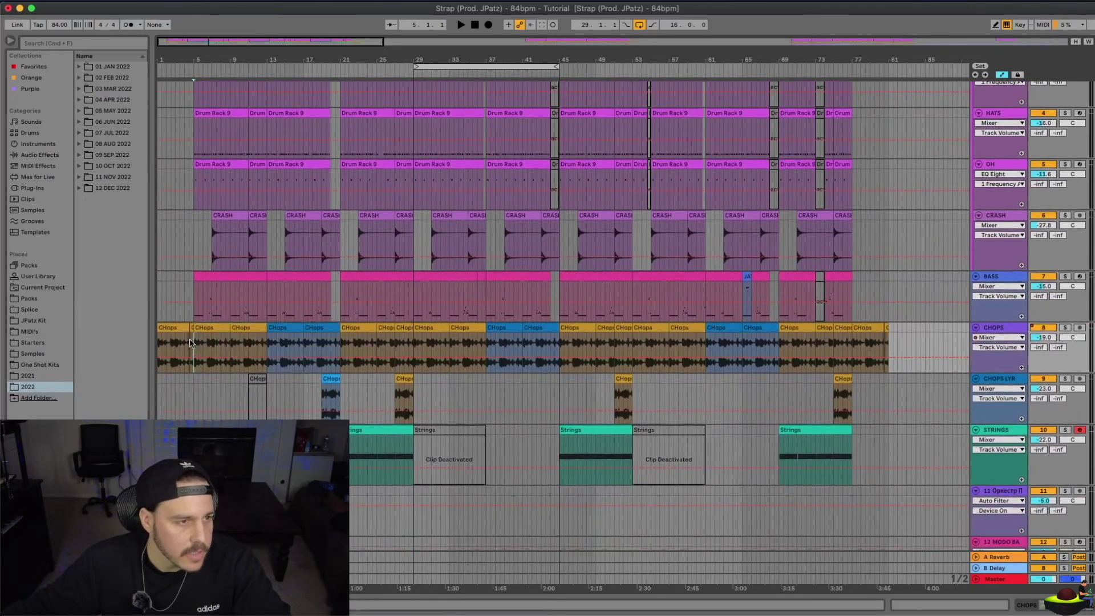
# Step: Play the intro chops from bar 1, then the section with drums from bar 5
pyautogui.click(171, 328)
pyautogui.press('space')
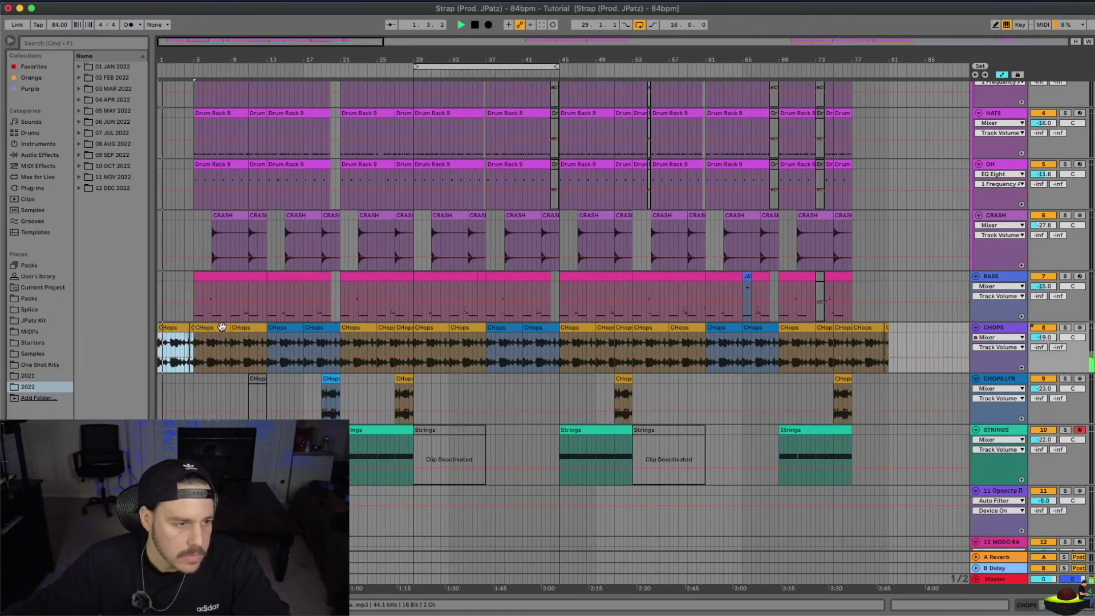
pyautogui.press('space')
pyautogui.click(220, 325)
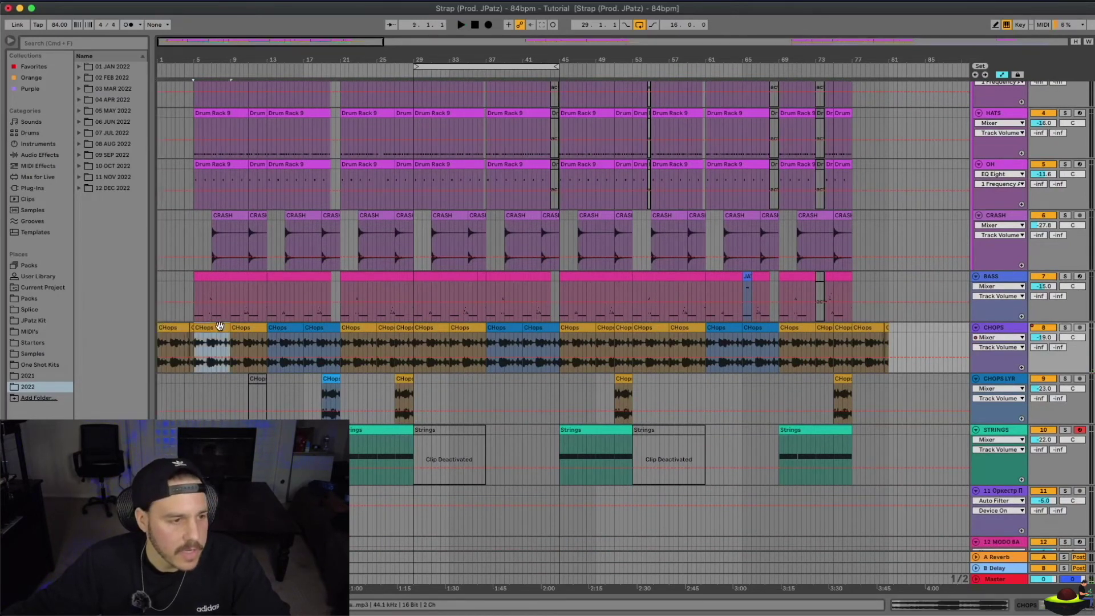
pyautogui.press('space')
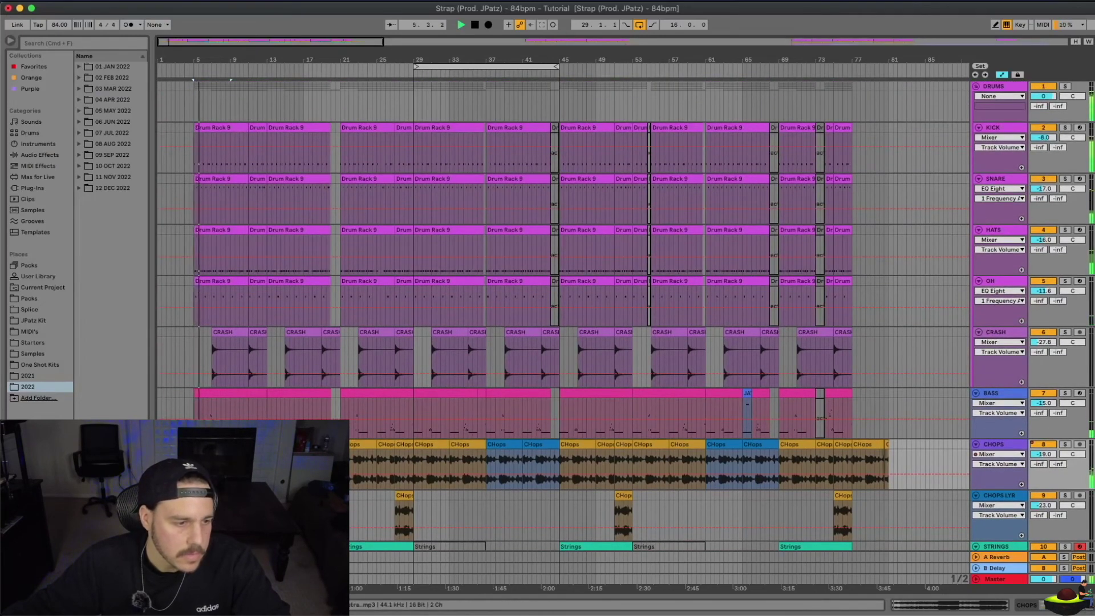
pyautogui.press('space')
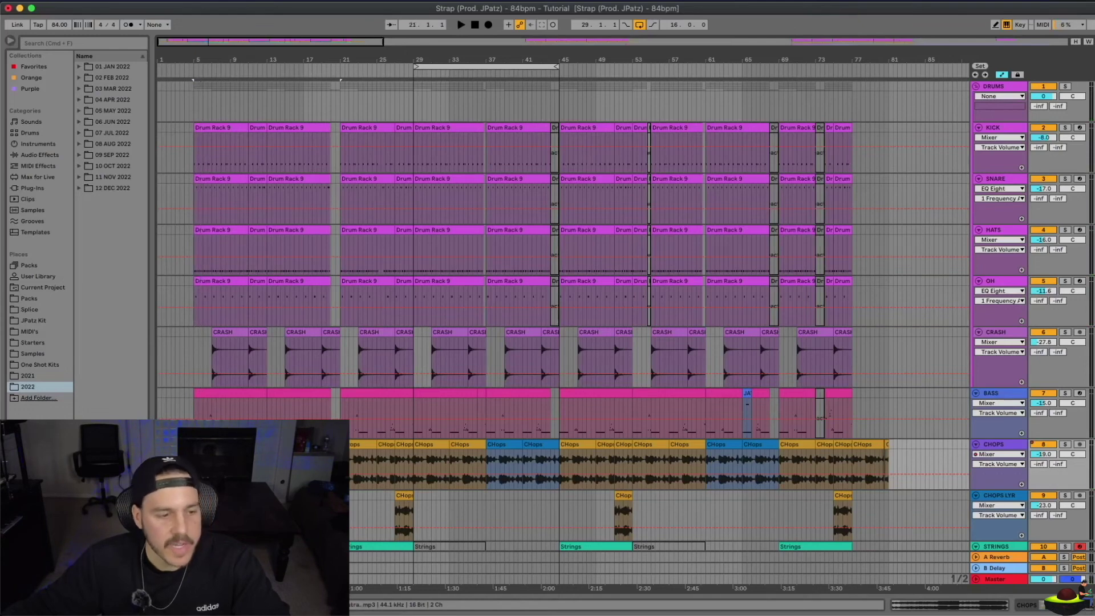
# Step: Select the CHOPS clips over bars 21 to 29 and play the section from bar 21
pyautogui.scroll(-2, 364, 446)
pyautogui.click(366, 411)
pyautogui.keyDown('shift'); pyautogui.click(405, 410); pyautogui.keyUp('shift')
pyautogui.scroll(-1, 398, 412)
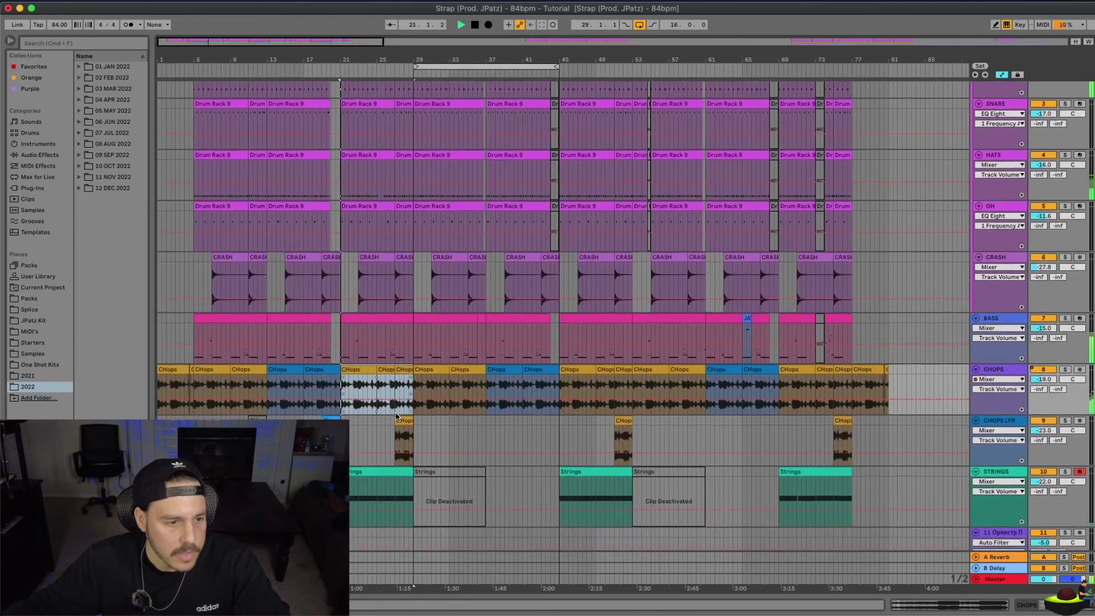
# Step: Review the CHOPS clips over bars 29 to 45 and play that section, ending at the clip at bar 45
pyautogui.click(426, 372)
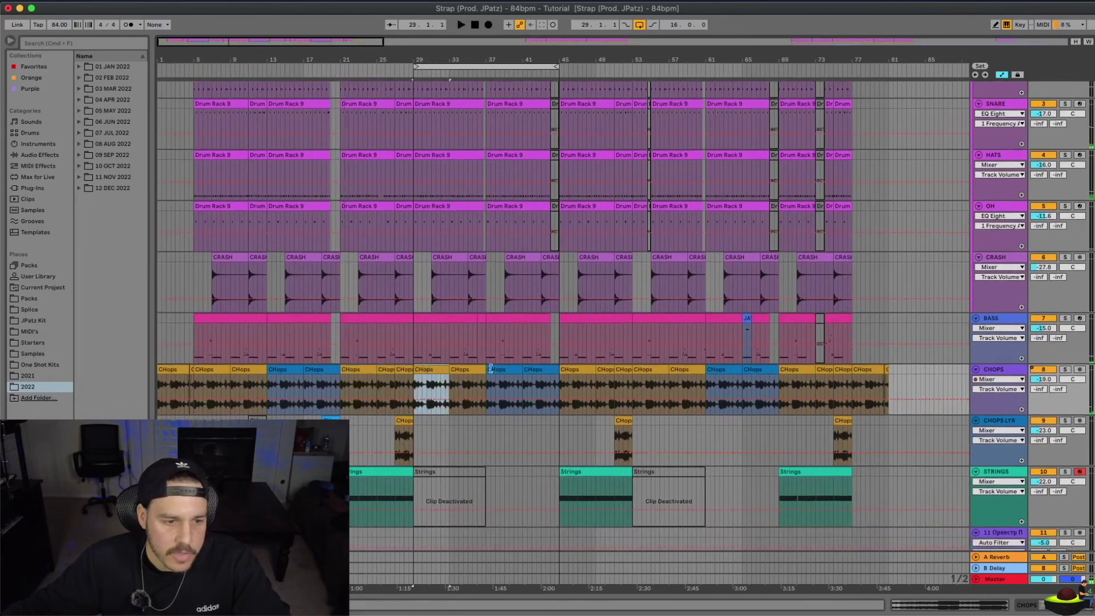
pyautogui.keyDown('shift'); pyautogui.click(539, 367); pyautogui.keyUp('shift')
pyautogui.press('space')
pyautogui.click(512, 368)
pyautogui.keyDown('shift'); pyautogui.click(546, 368); pyautogui.keyUp('shift')
pyautogui.click(577, 369)
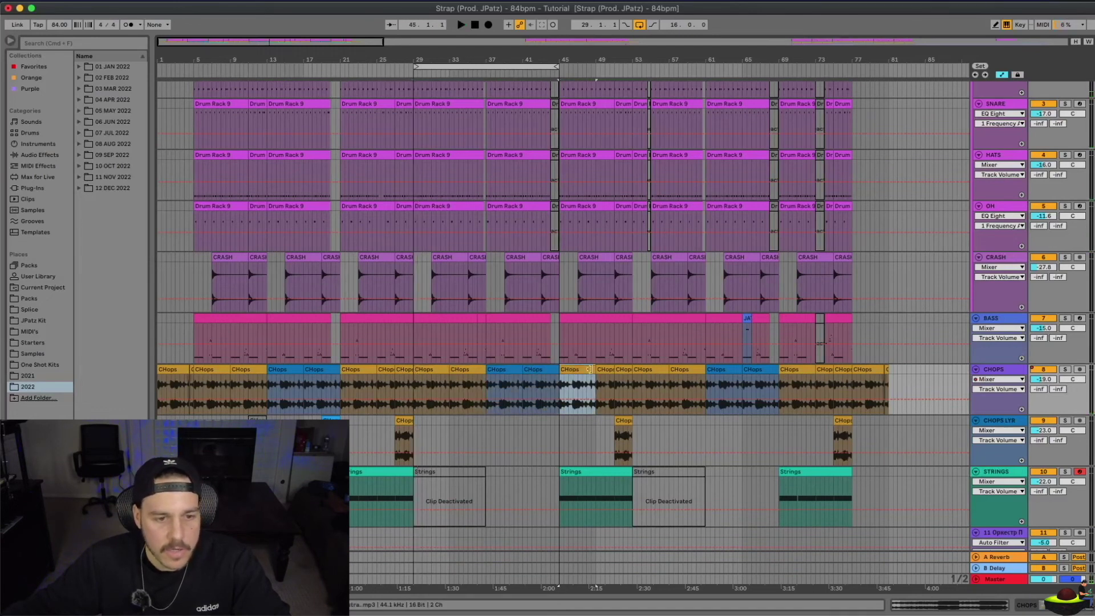
# Step: Select the CHOPS clips over bars 45 to 53, followed by the CHOPS clip starting at bar 53
pyautogui.keyDown('shift'); pyautogui.click(623, 368); pyautogui.keyUp('shift')
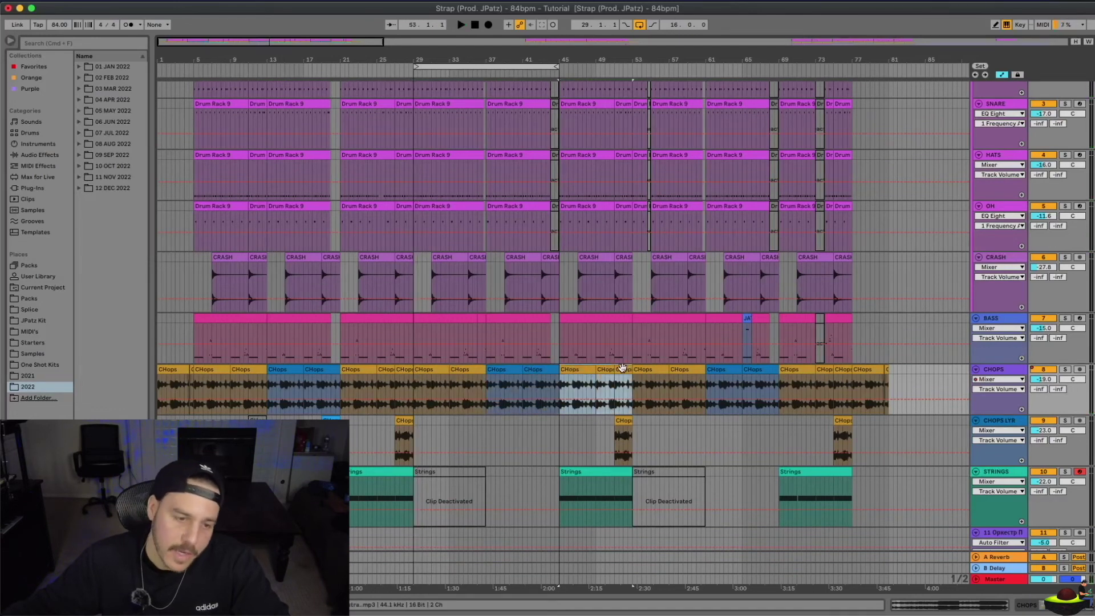
pyautogui.click(657, 370)
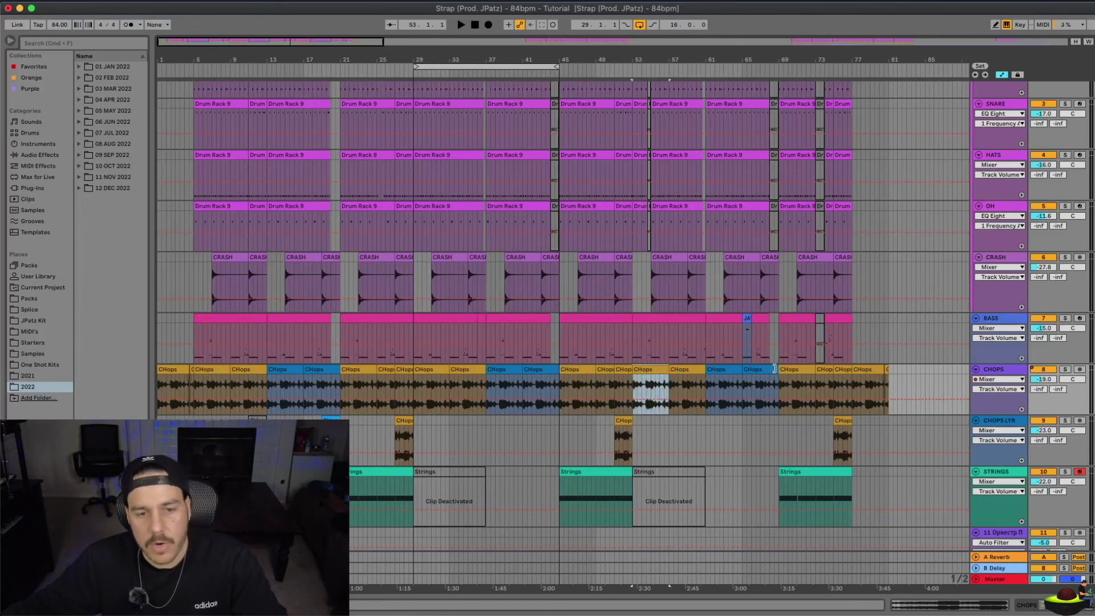
pyautogui.click(857, 488)
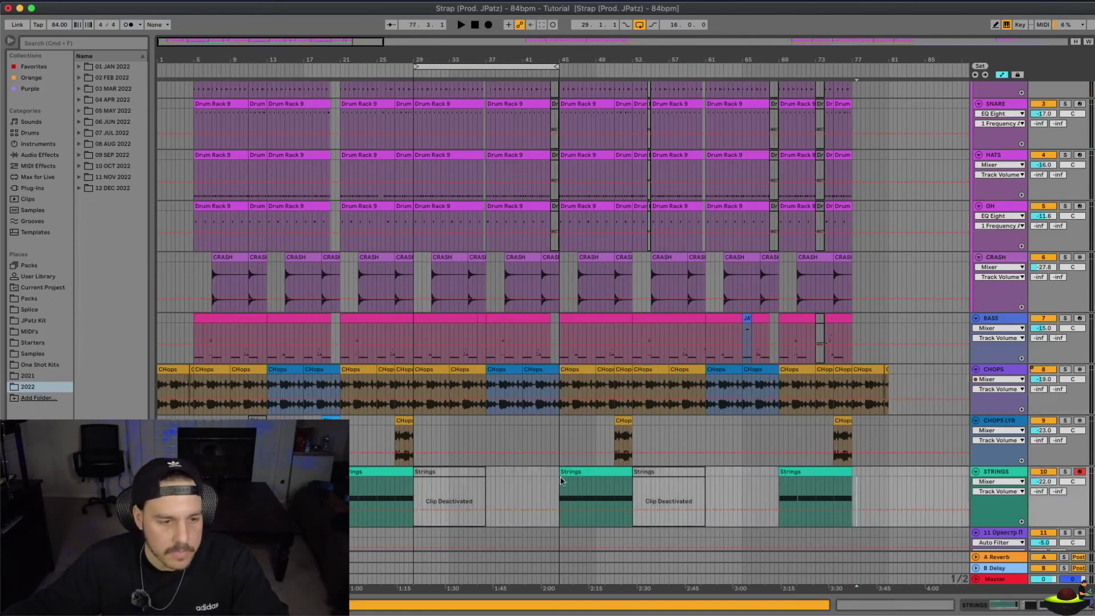
# Step: Select the clips over bars 5 to 29 from the STRINGS track up to KICK and duplicate that section twice
pyautogui.click(389, 472)
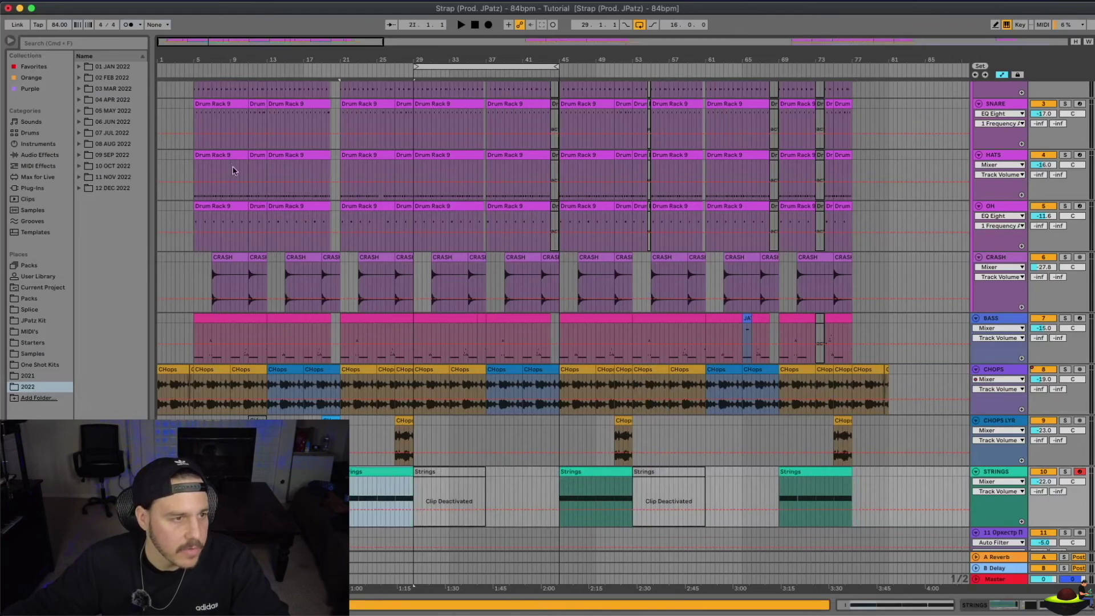
pyautogui.scroll(3, 233, 170)
pyautogui.keyDown('shift'); pyautogui.click(219, 127); pyautogui.keyUp('shift')
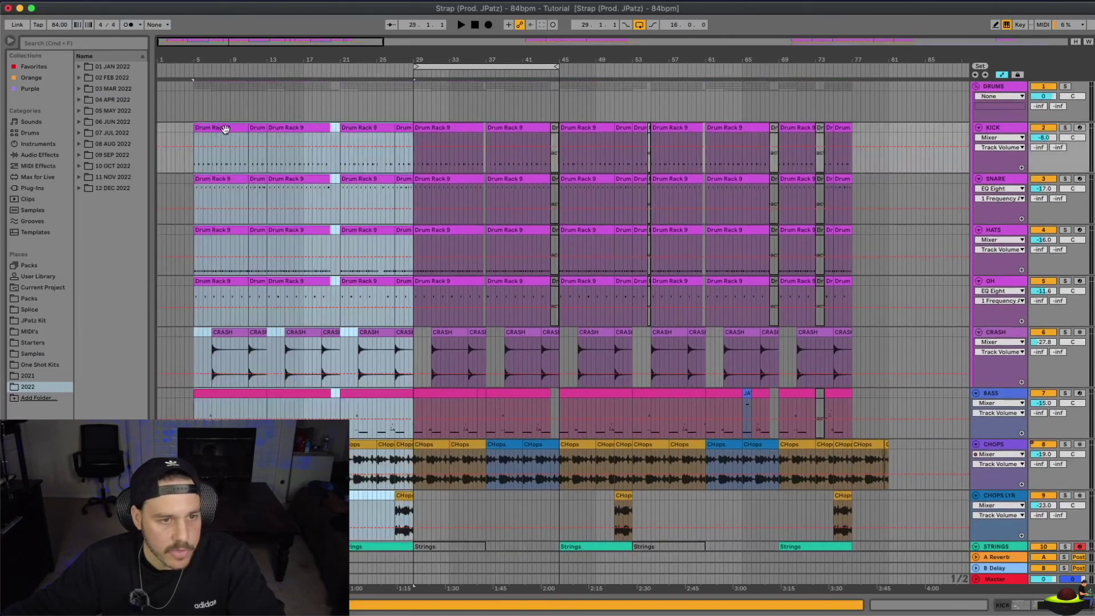
pyautogui.press('super+d')
pyautogui.press('super+d')
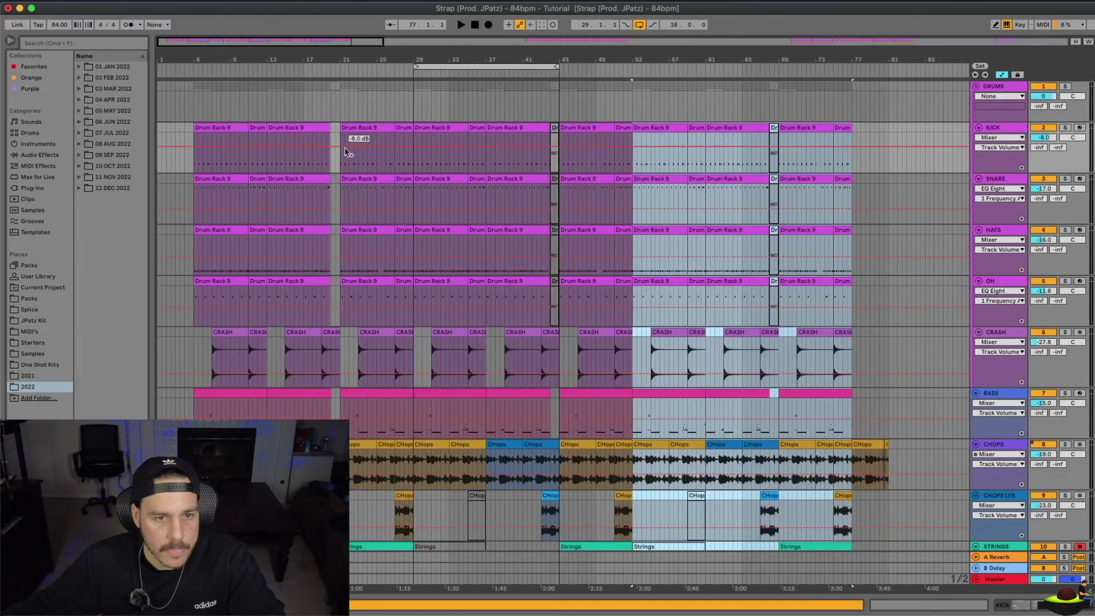
# Step: Undo both duplications of the bar 5 to 29 section and clear the selection across the tracks
pyautogui.press('super+z')
pyautogui.press('super+z')
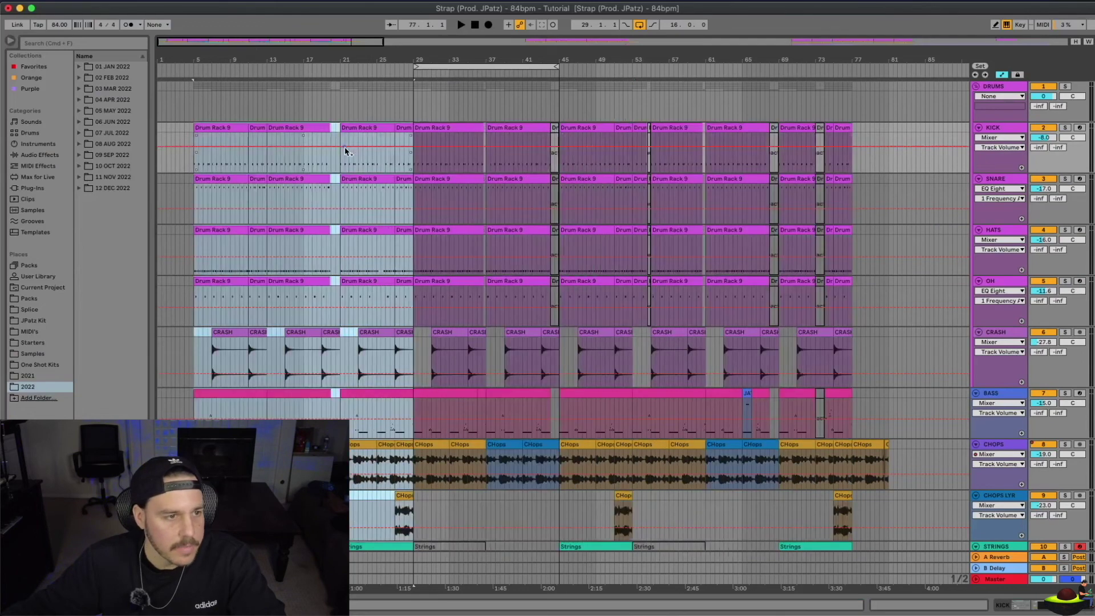
pyautogui.scroll(-4, 345, 146)
pyautogui.scroll(1, 428, 202)
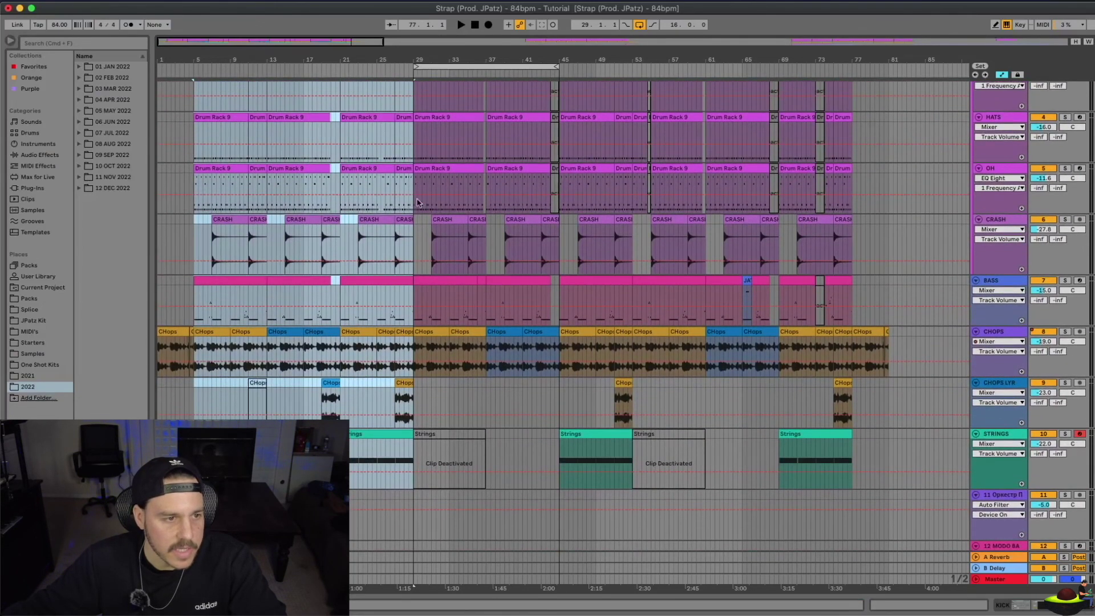
pyautogui.click(324, 180)
pyautogui.scroll(2, 628, 222)
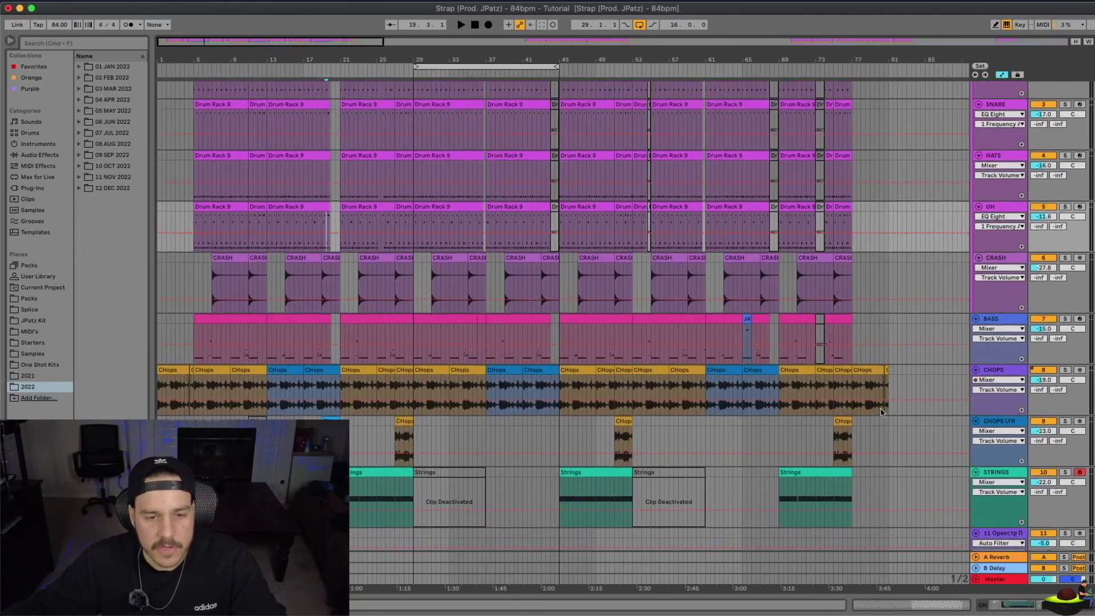
# Step: Select the closing CHOPS clip over bars 77 to 81 and play the outro from bar 77
pyautogui.click(857, 423)
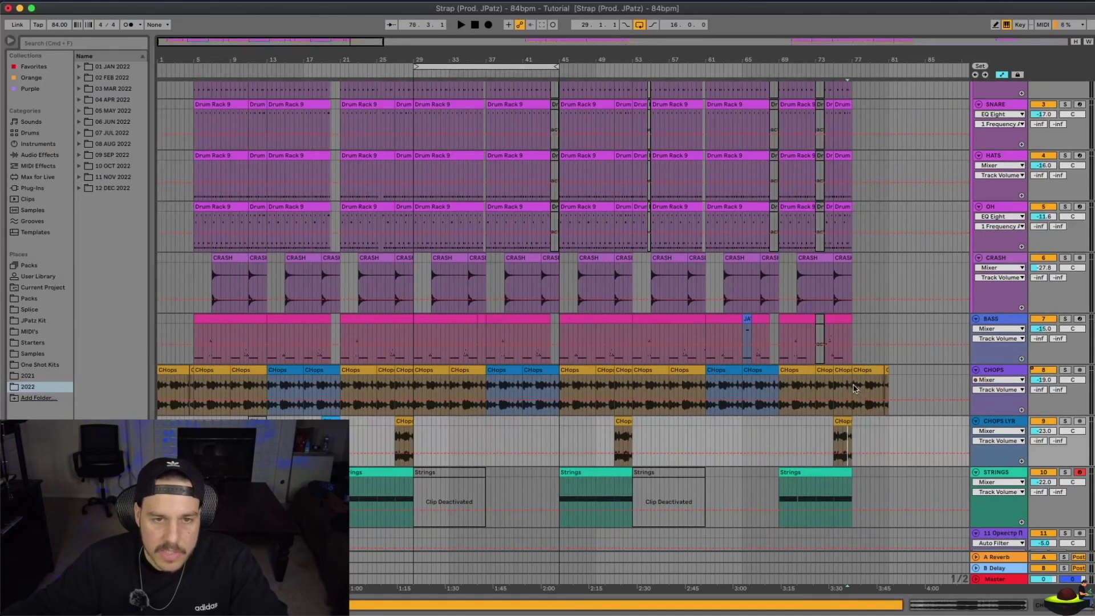
pyautogui.moveTo(856, 389); pyautogui.dragTo(887, 390)
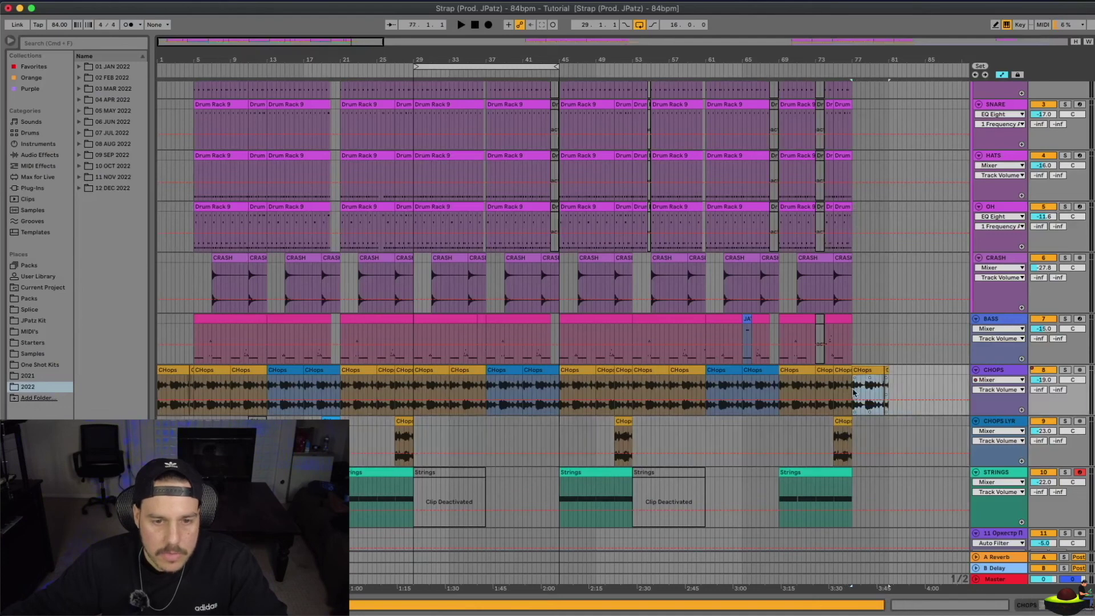
pyautogui.press('space')
pyautogui.scroll(4, 844, 391)
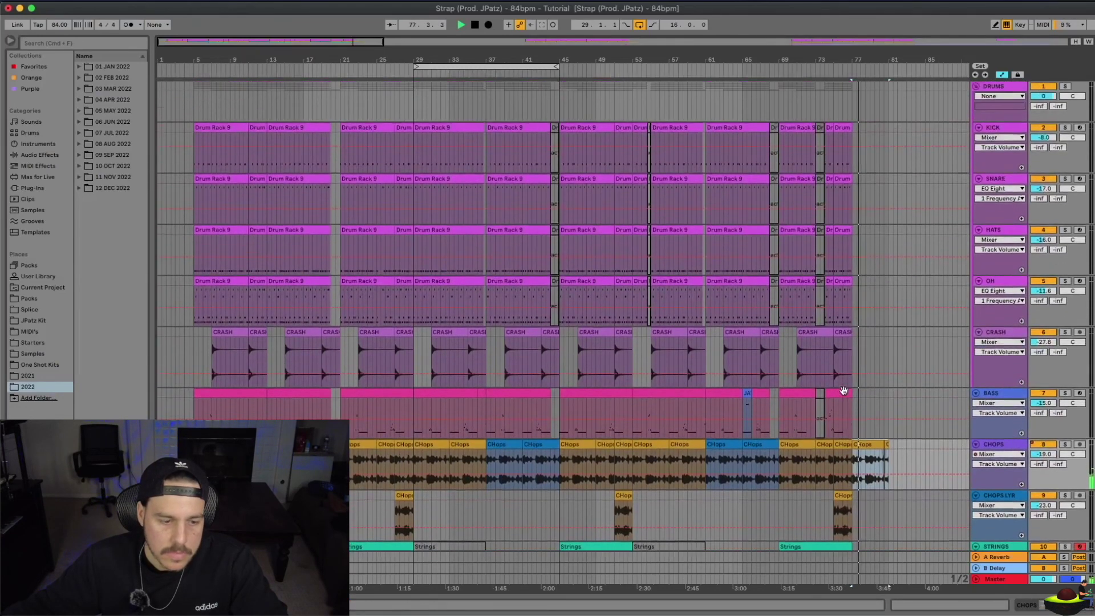